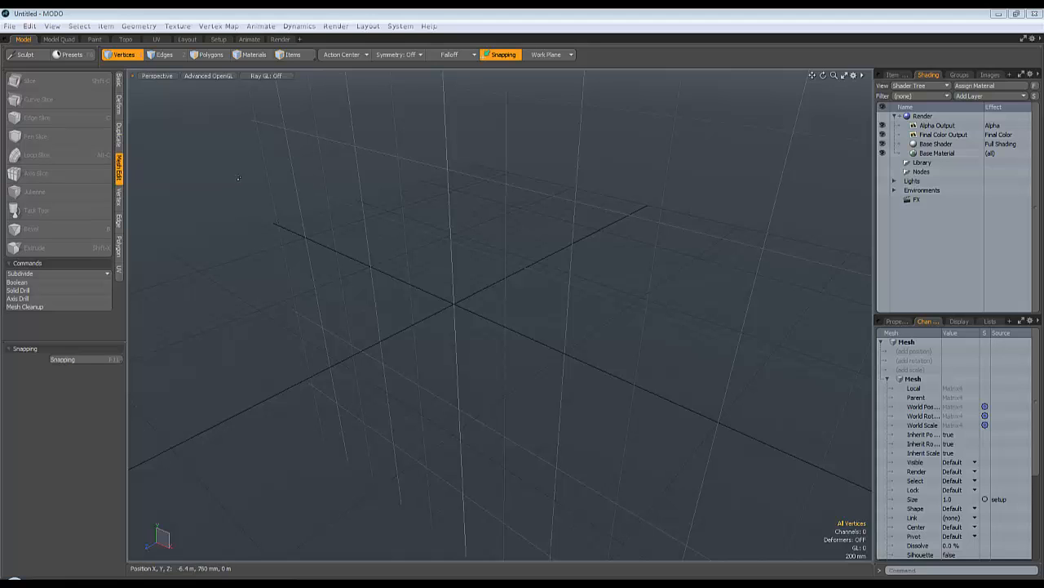
# Create a 1 m unit cube centred at the origin.
pyautogui.click(119, 81)
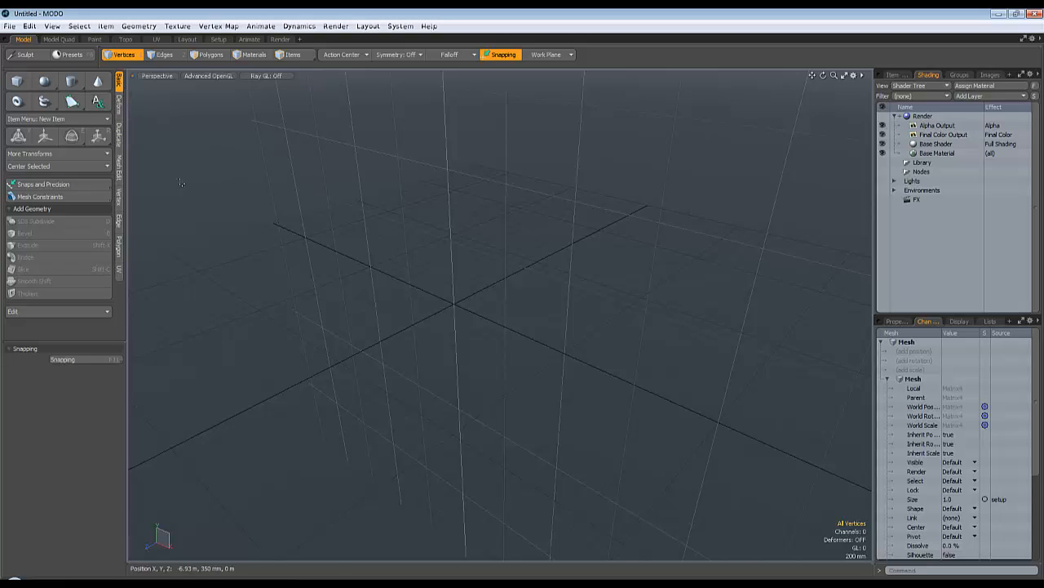
pyautogui.keyDown('ctrl'); pyautogui.click(18, 83); pyautogui.keyUp('ctrl')
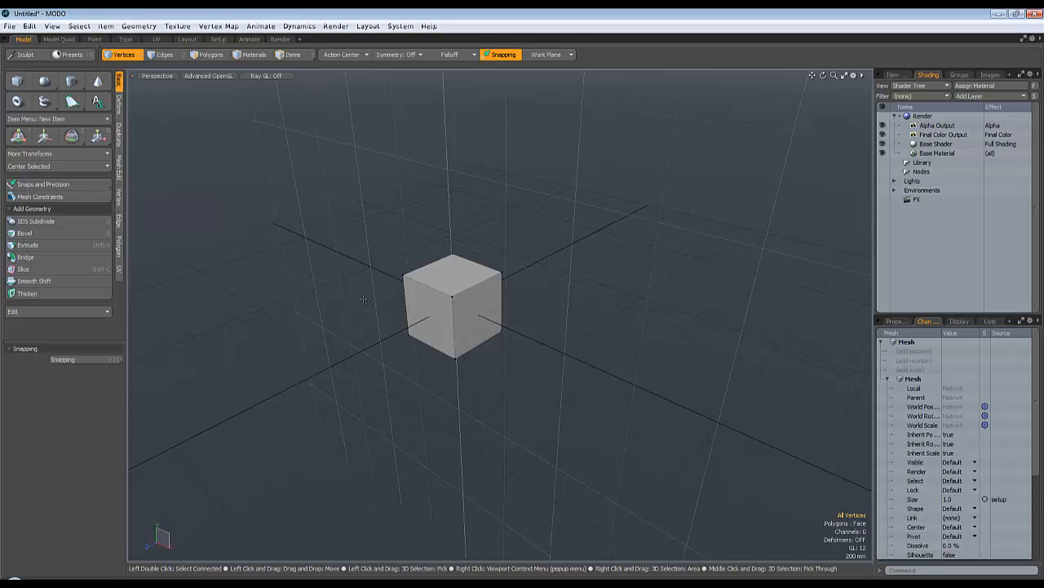
pyautogui.scroll(5, 363, 300)
pyautogui.scroll(-4, 381, 292)
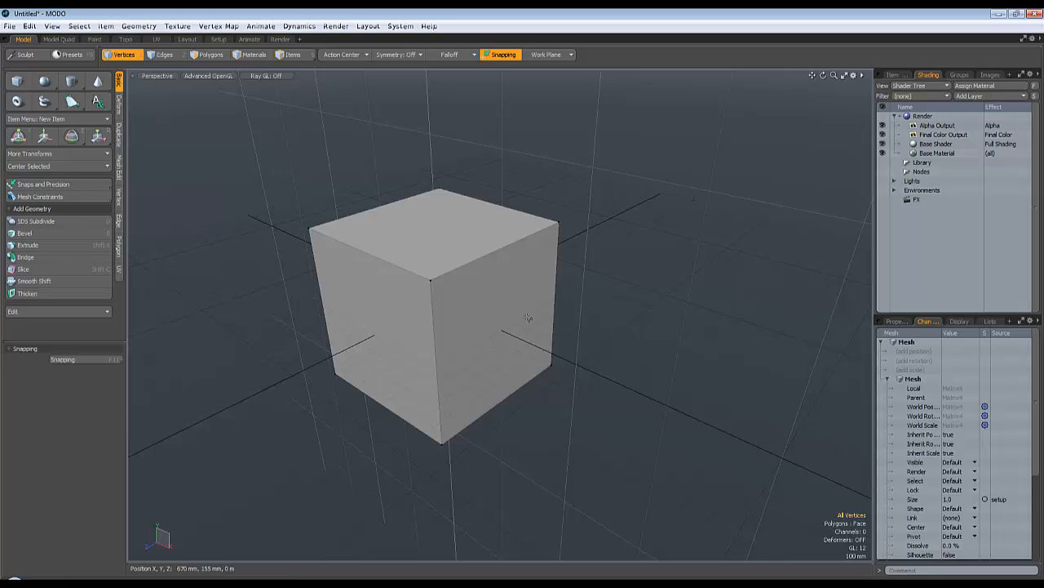
# Delete two opposite side polygons of the cube, leaving it open at both ends.
pyautogui.click(207, 54)
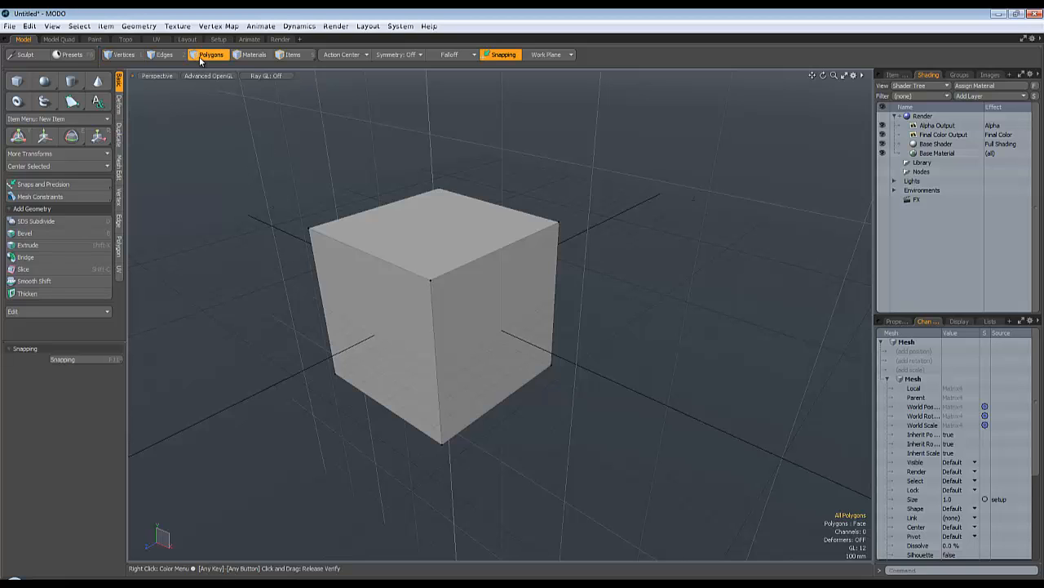
pyautogui.click(441, 306)
pyautogui.keyDown('alt'); pyautogui.moveTo(474, 232); pyautogui.dragTo(618, 220); pyautogui.keyUp('alt')
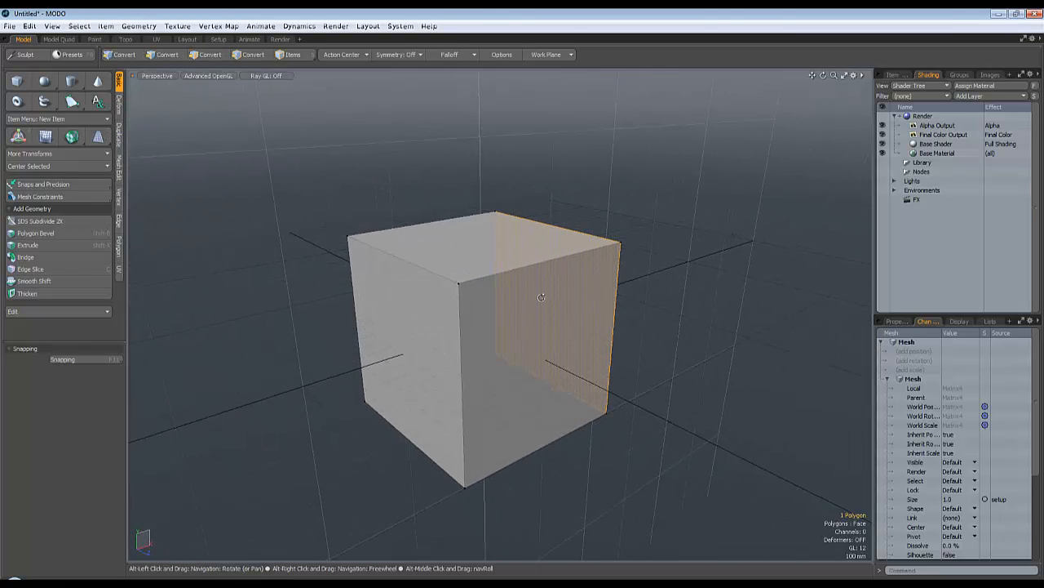
pyautogui.keyDown('shift'); pyautogui.click(419, 353); pyautogui.keyUp('shift')
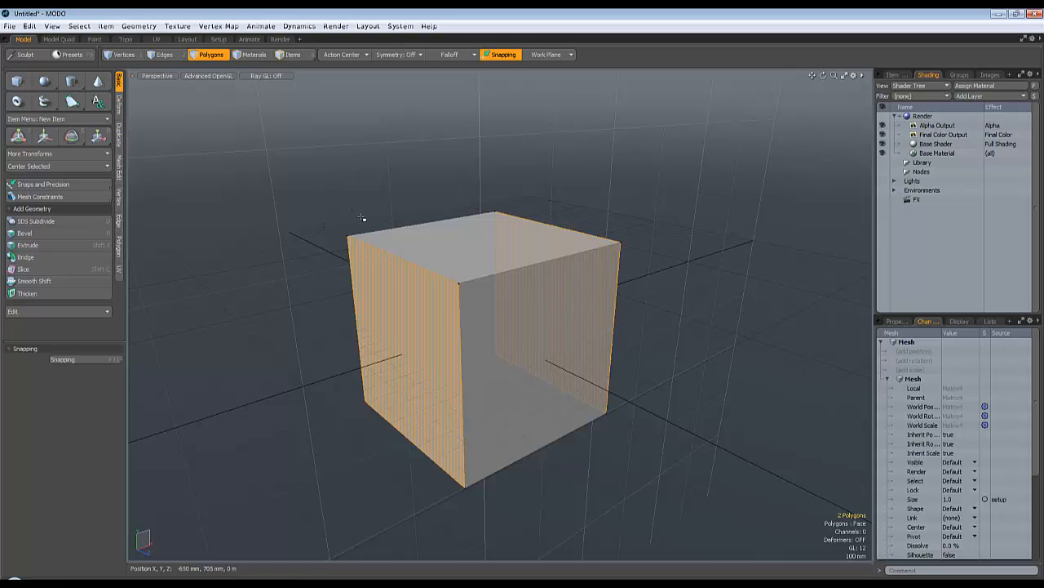
pyautogui.press('Delete')
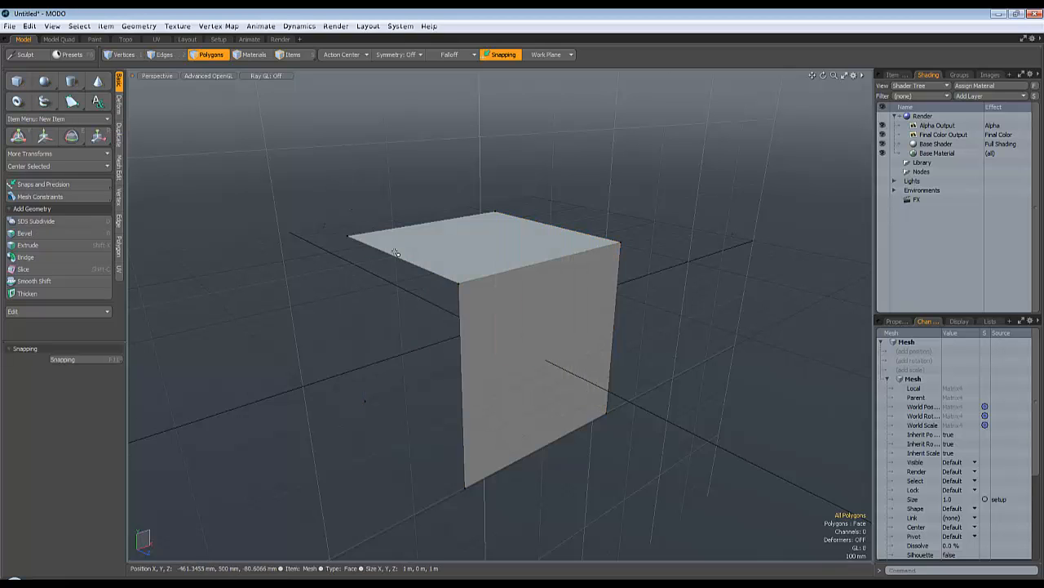
# Bevel the four remaining polygons as a group with a 100 mm shift and a 100 mm inset.
pyautogui.scroll(-3, 395, 253)
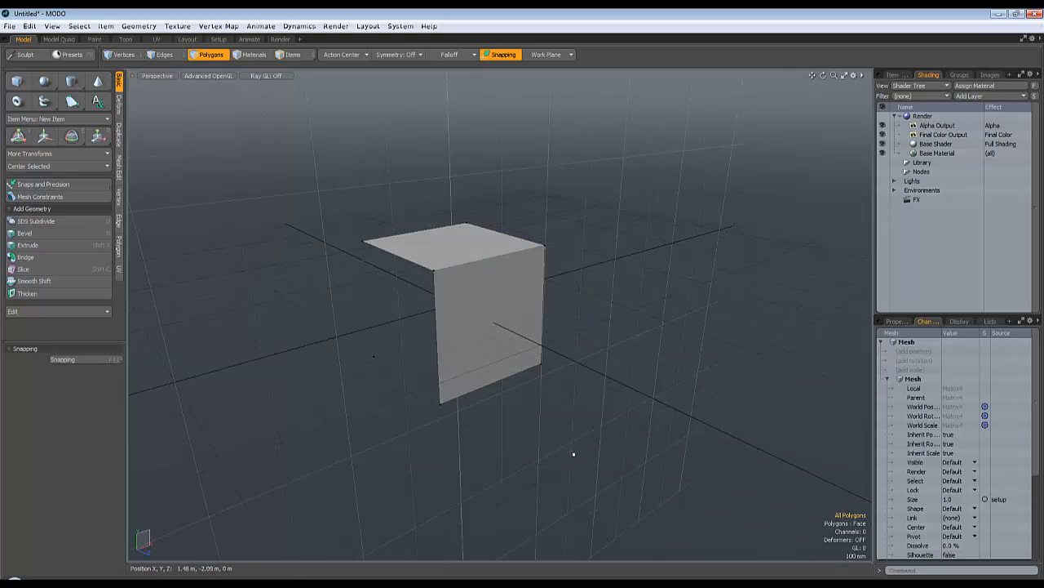
pyautogui.moveTo(586, 466); pyautogui.dragTo(328, 174, button='right')
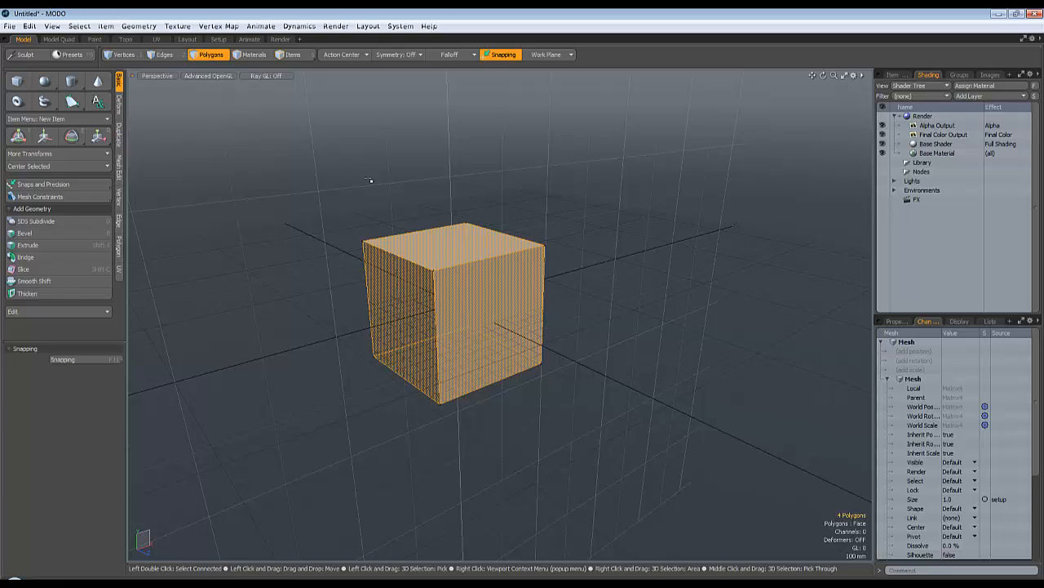
pyautogui.press('b')
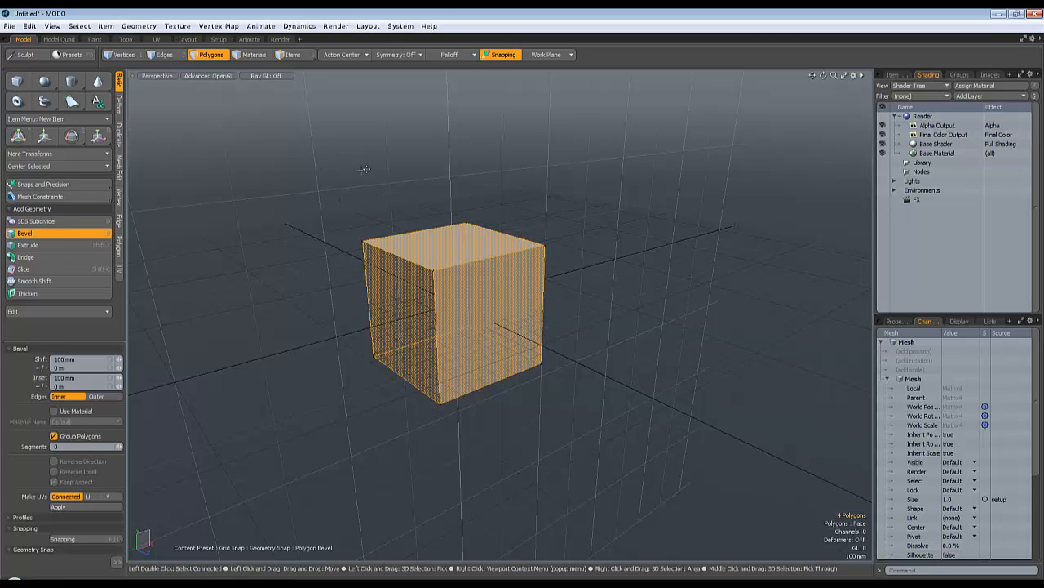
pyautogui.click(363, 169)
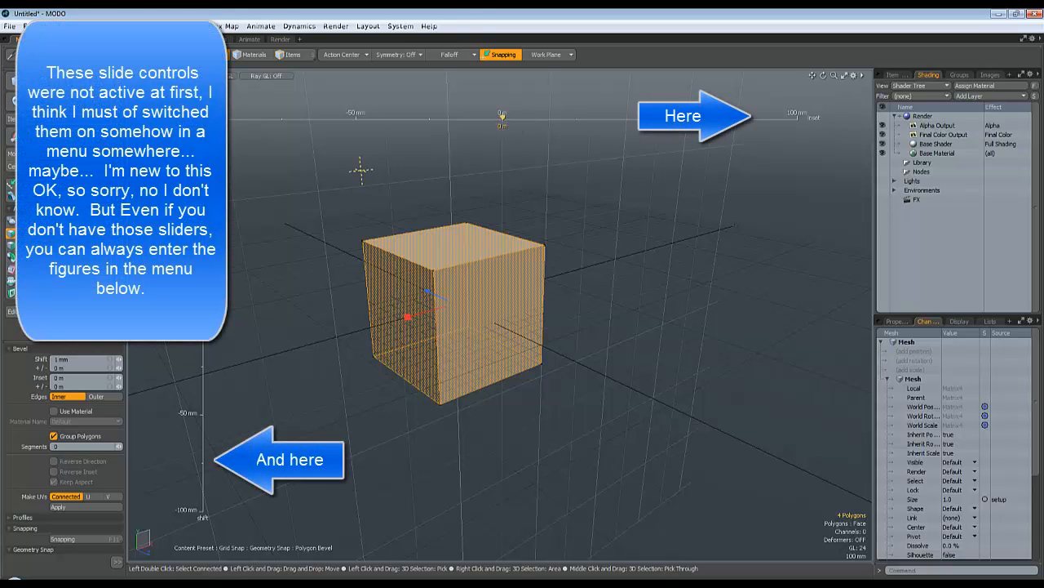
pyautogui.moveTo(501, 115); pyautogui.dragTo(797, 116)
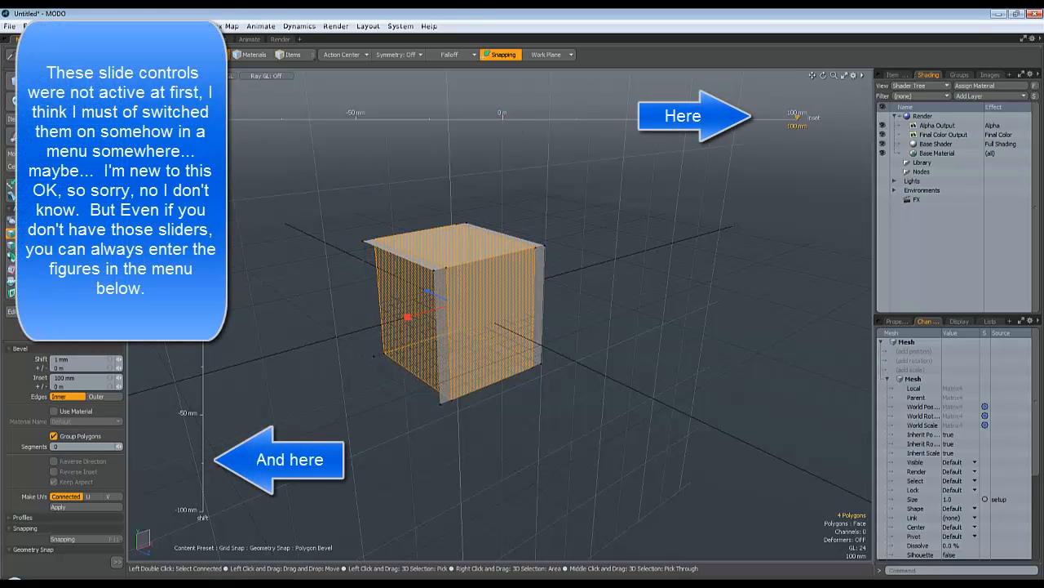
pyautogui.moveTo(202, 315); pyautogui.dragTo(202, 124)
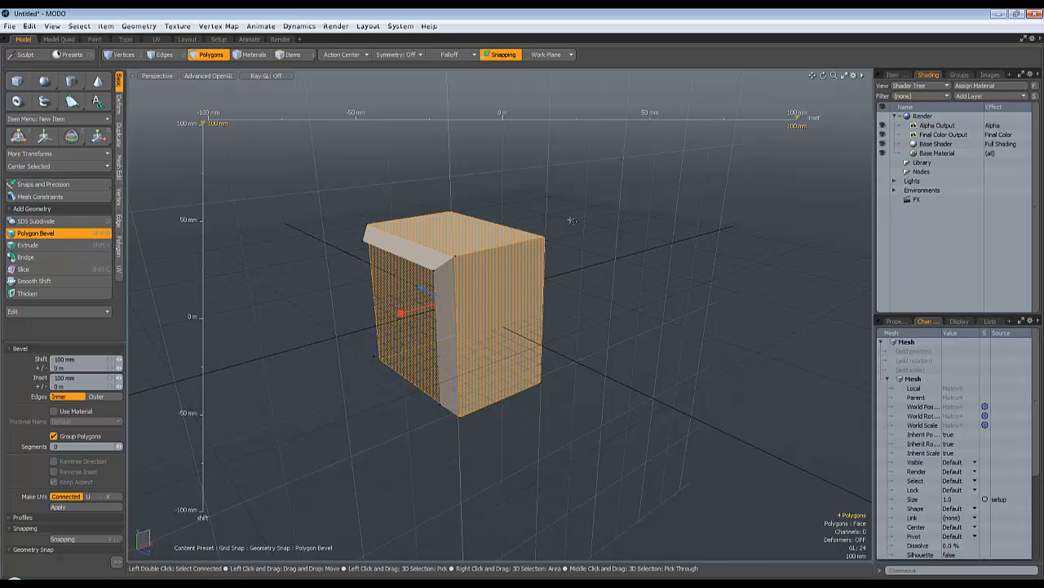
pyautogui.press('space')
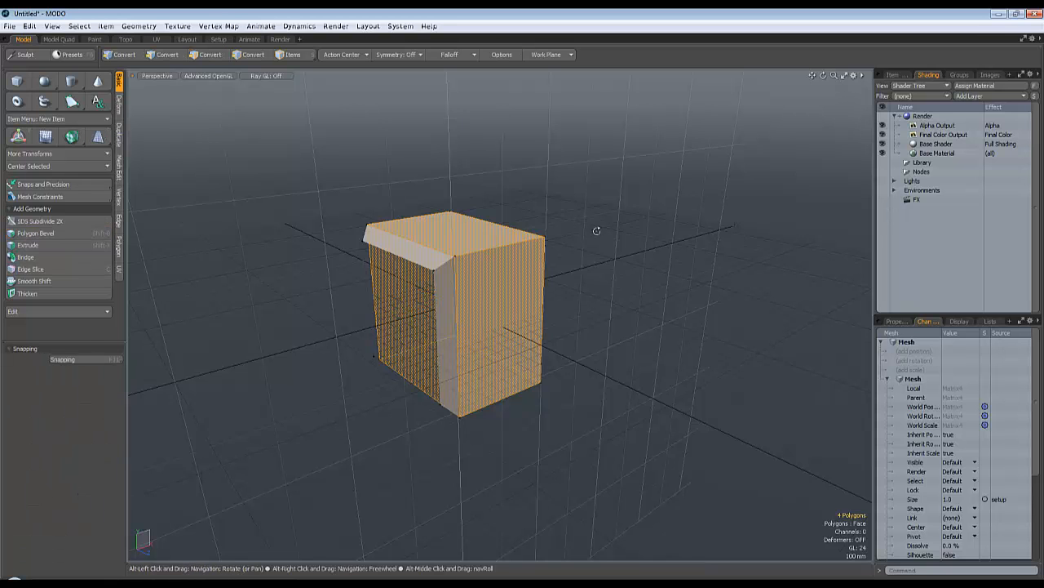
# Move the whole bevelled mesh -1 m along the Z axis in vertex mode.
pyautogui.keyDown('alt'); pyautogui.moveTo(599, 228); pyautogui.dragTo(459, 319); pyautogui.keyUp('alt')
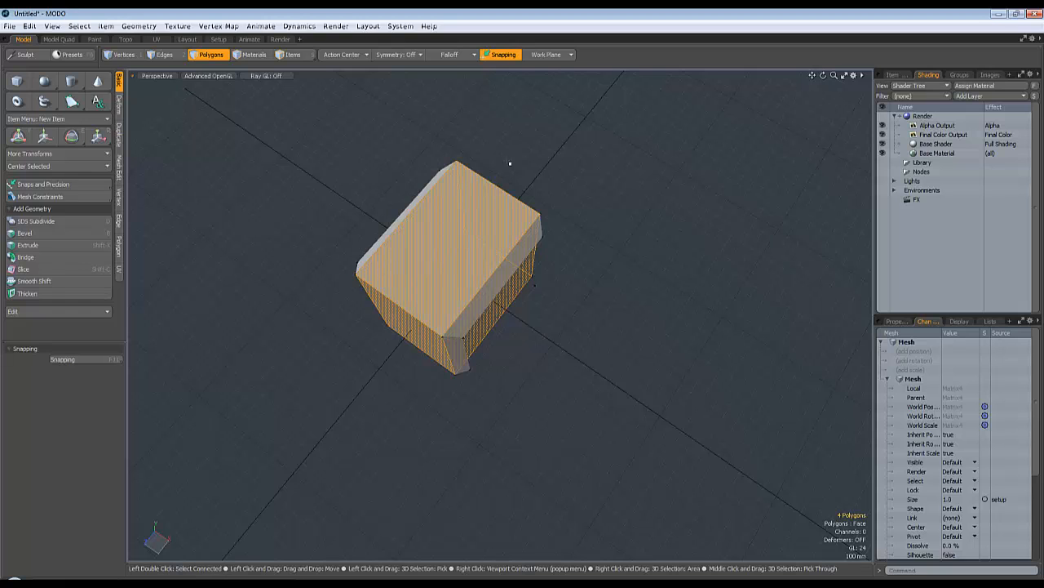
pyautogui.press('1')
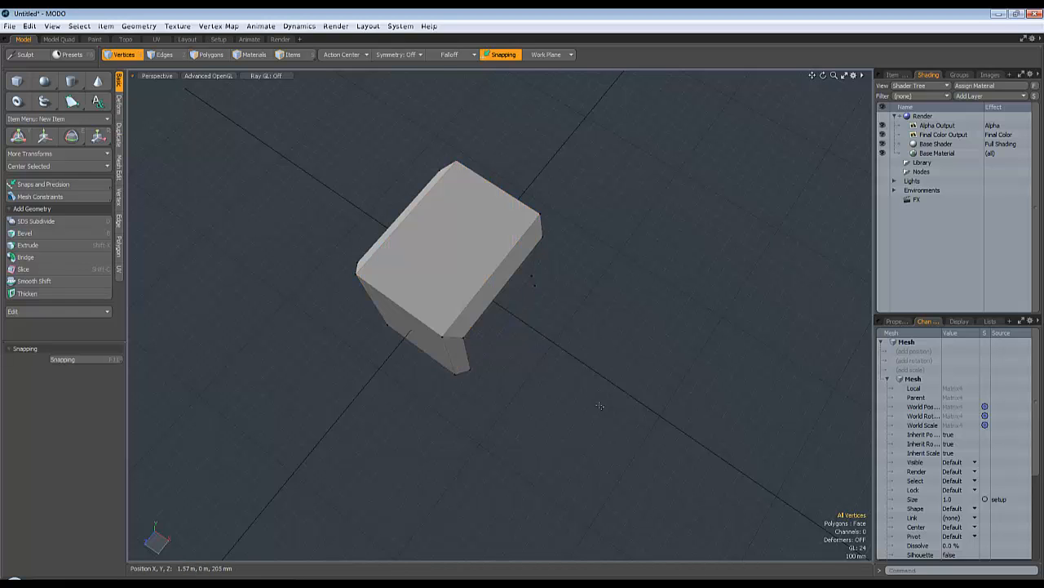
pyautogui.scroll(2, 600, 405)
pyautogui.scroll(-2, 598, 404)
pyautogui.press('w')
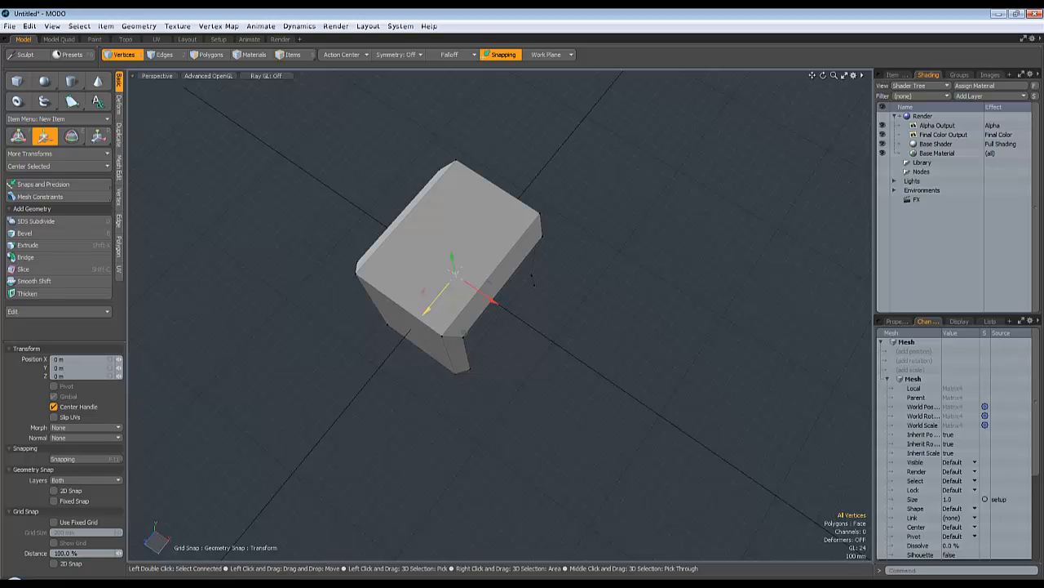
pyautogui.moveTo(441, 296); pyautogui.dragTo(544, 161)
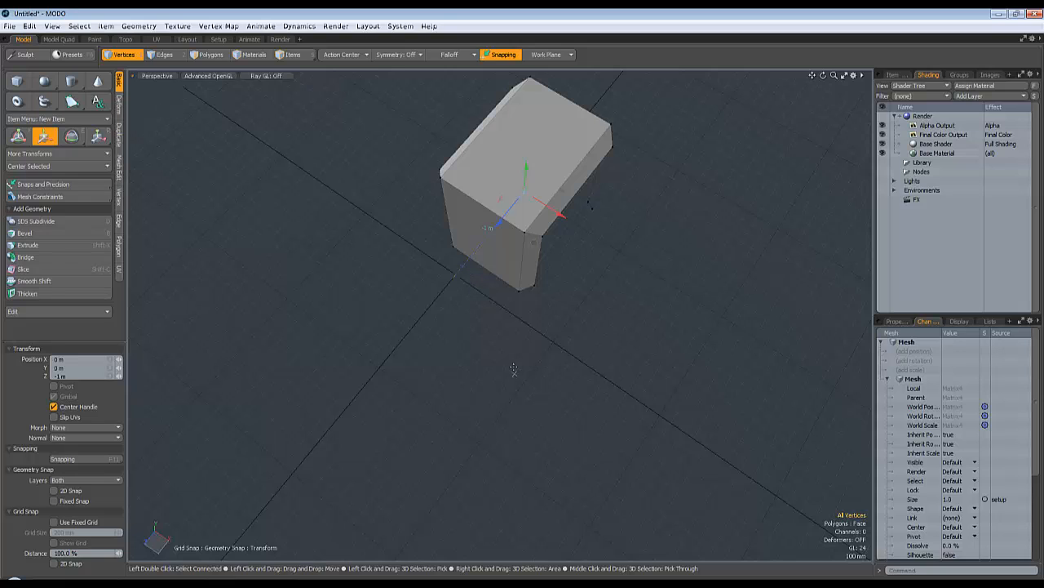
pyautogui.press('space')
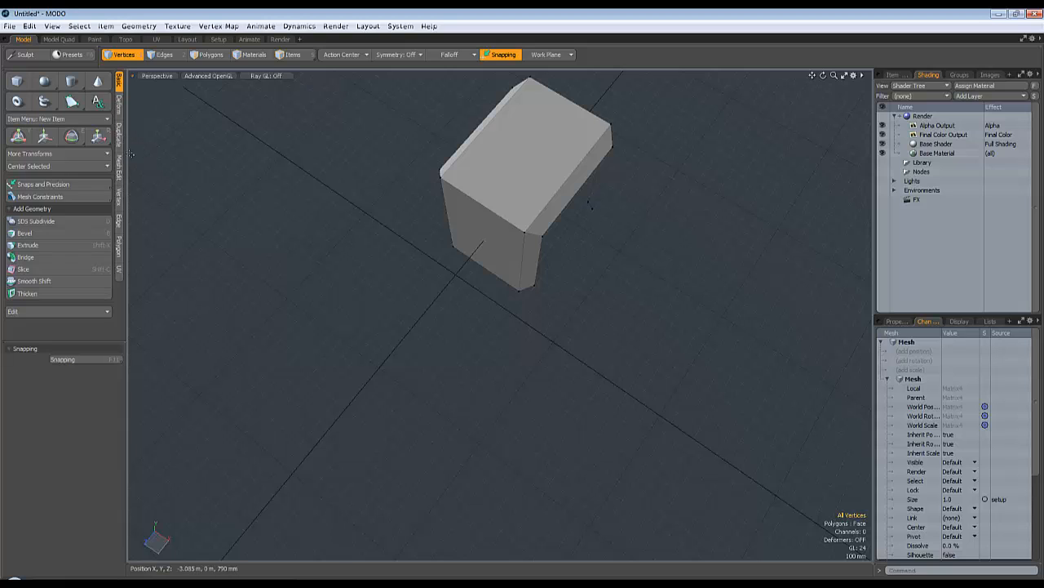
# Prepare a Radial Array with a count of 4 about the Y axis and set the action center to Origin.
pyautogui.click(120, 141)
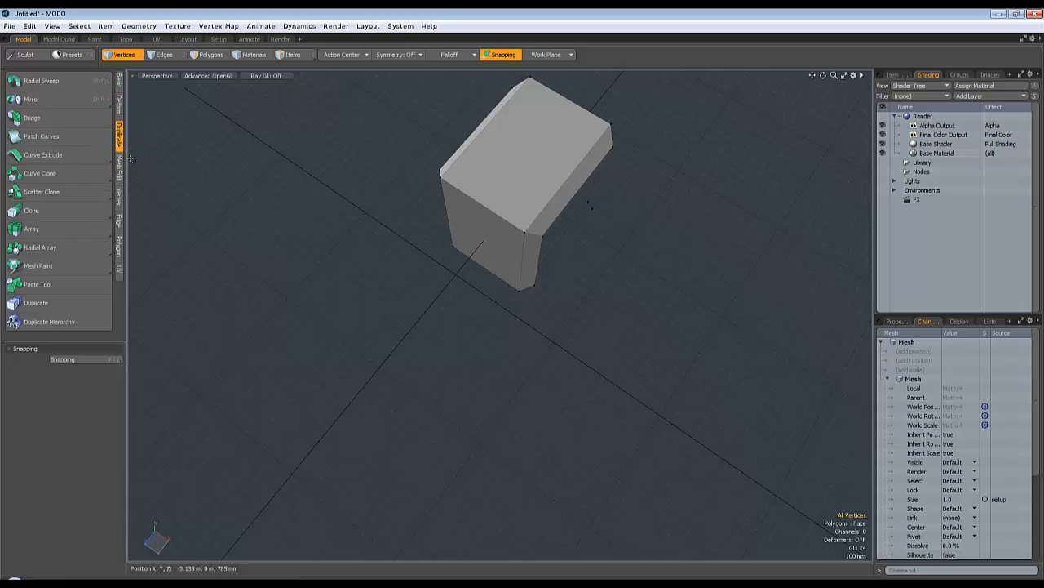
pyautogui.click(41, 247)
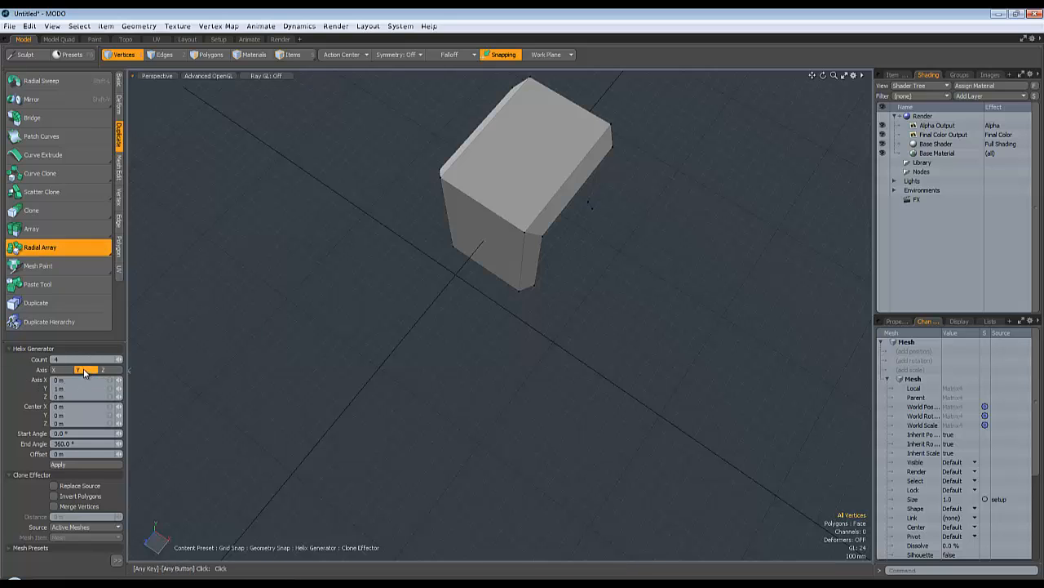
pyautogui.click(349, 55)
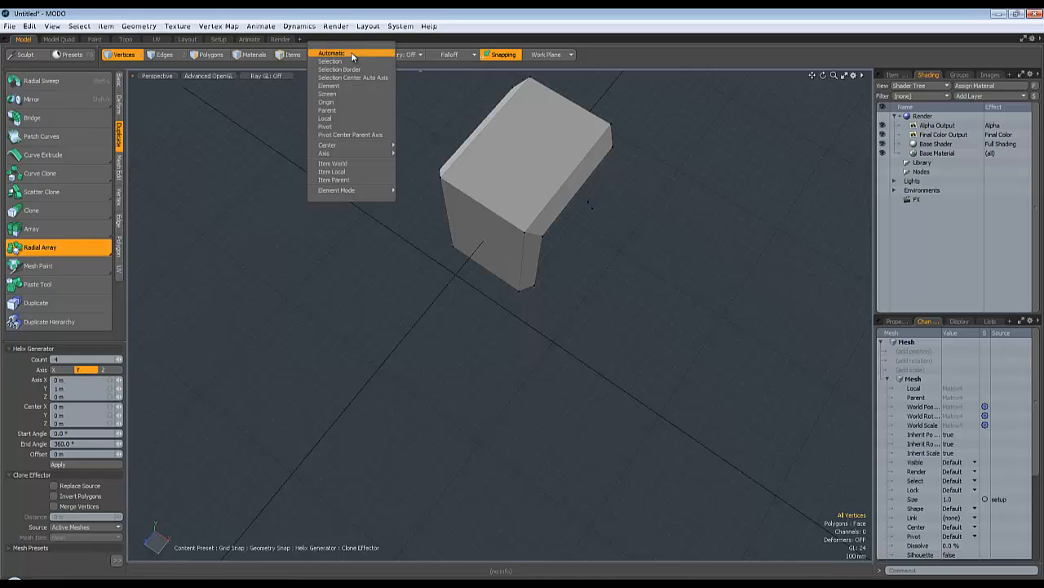
pyautogui.click(344, 101)
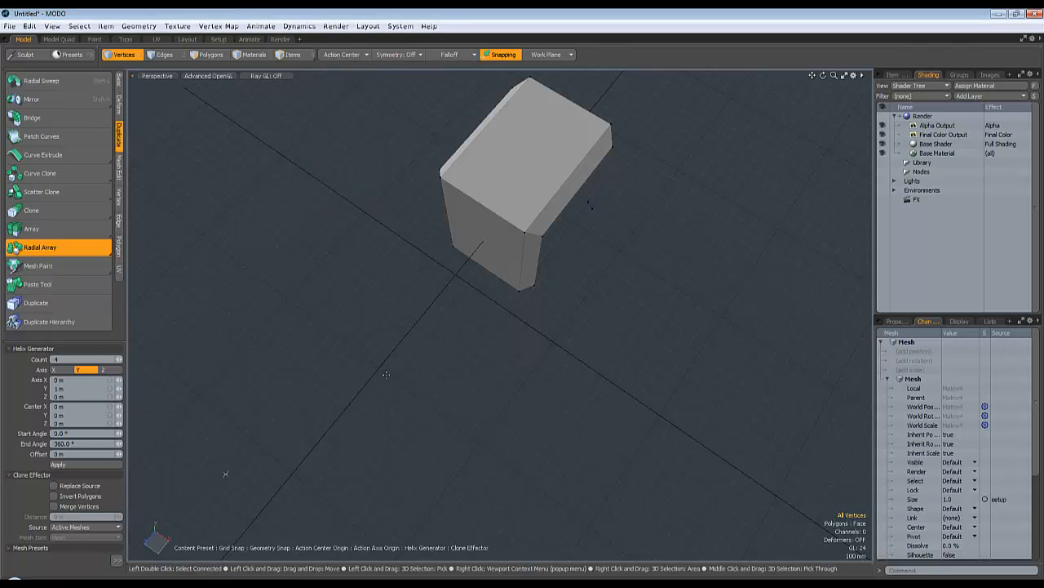
# Try the radial array of four blocks around the origin, inspect its open faces, and undo it.
pyautogui.click(431, 362)
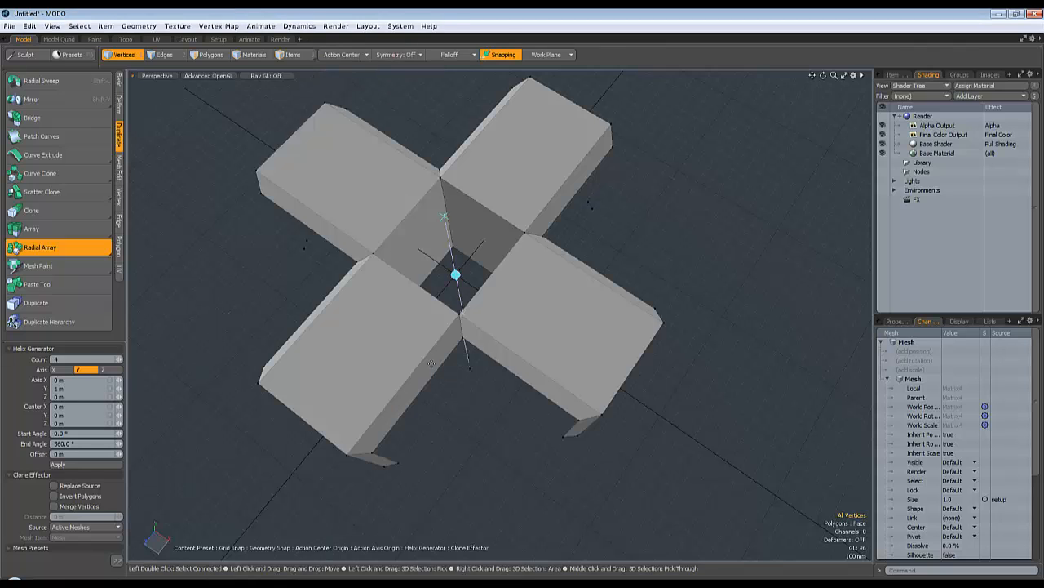
pyautogui.keyDown('alt'); pyautogui.moveTo(503, 459); pyautogui.dragTo(582, 340); pyautogui.keyUp('alt')
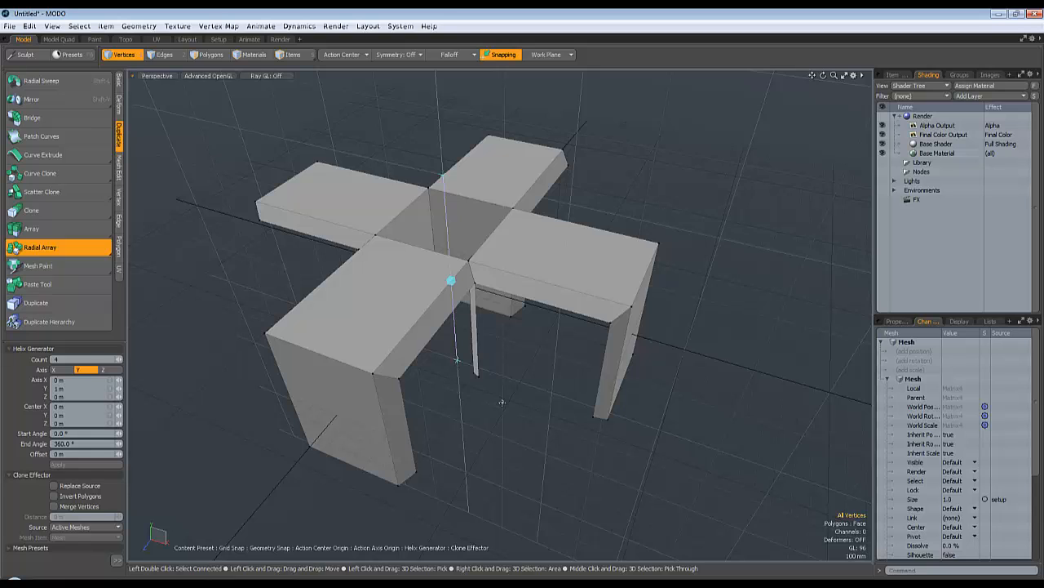
pyautogui.hotkey('ctrl', 'z')
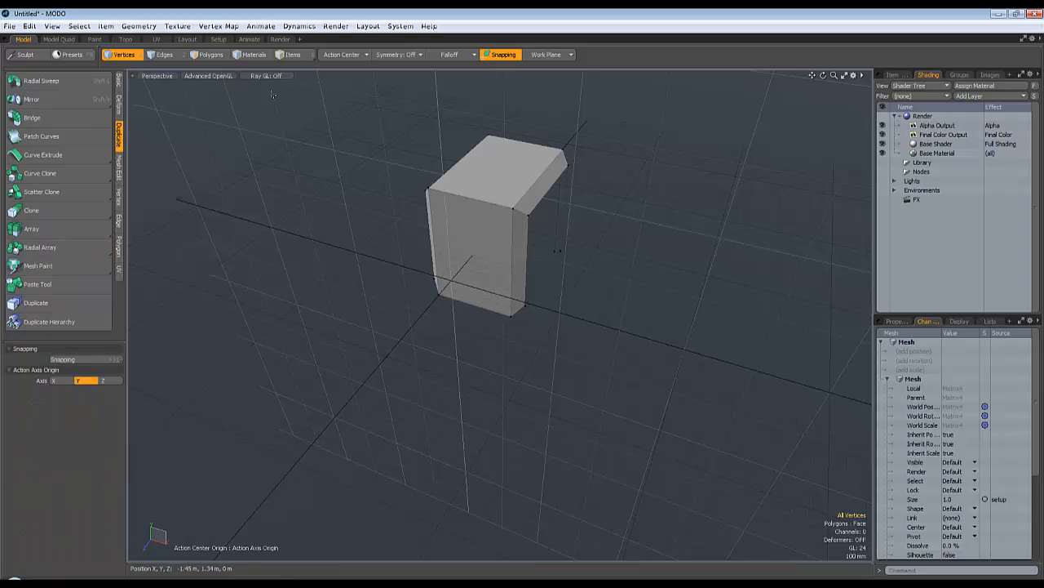
pyautogui.press('space')
# Bridge the open edge loops on the block's two opposite sides to form the inner walls, and clear the edge selection.
pyautogui.click(165, 55)
pyautogui.scroll(5, 555, 218)
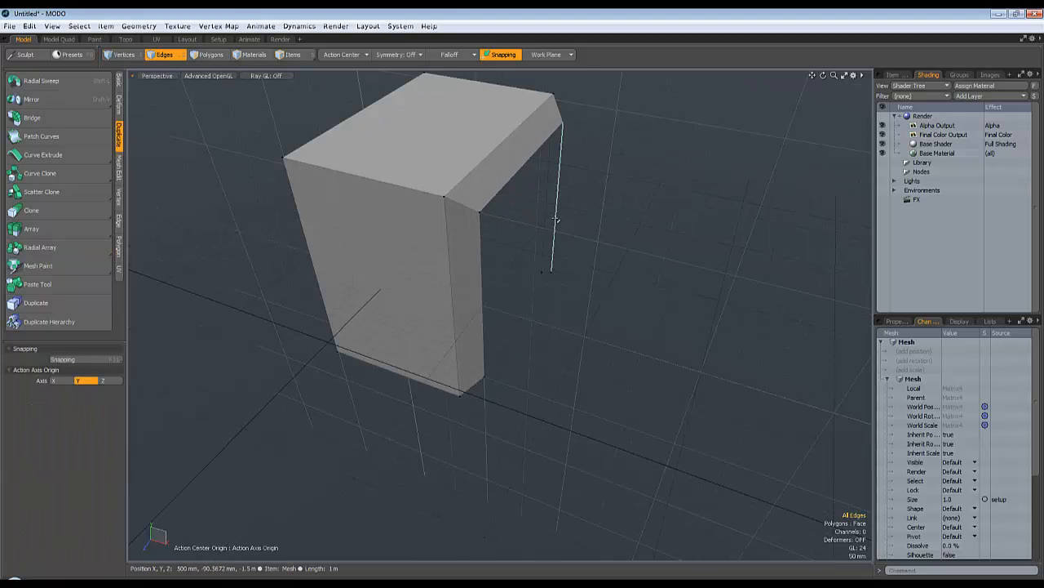
pyautogui.doubleClick(556, 219)
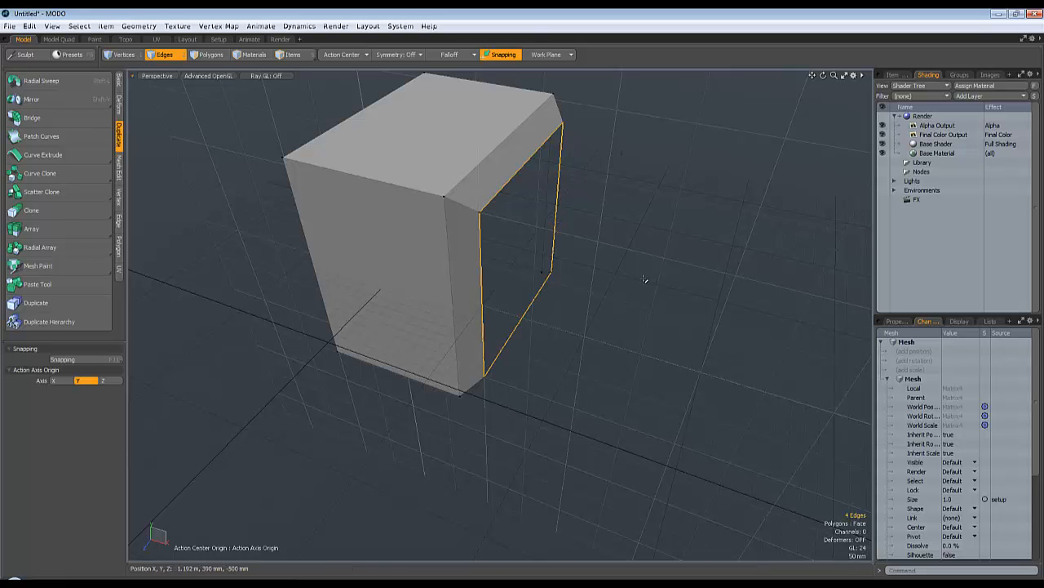
pyautogui.keyDown('alt'); pyautogui.moveTo(645, 280); pyautogui.dragTo(582, 267); pyautogui.keyUp('alt')
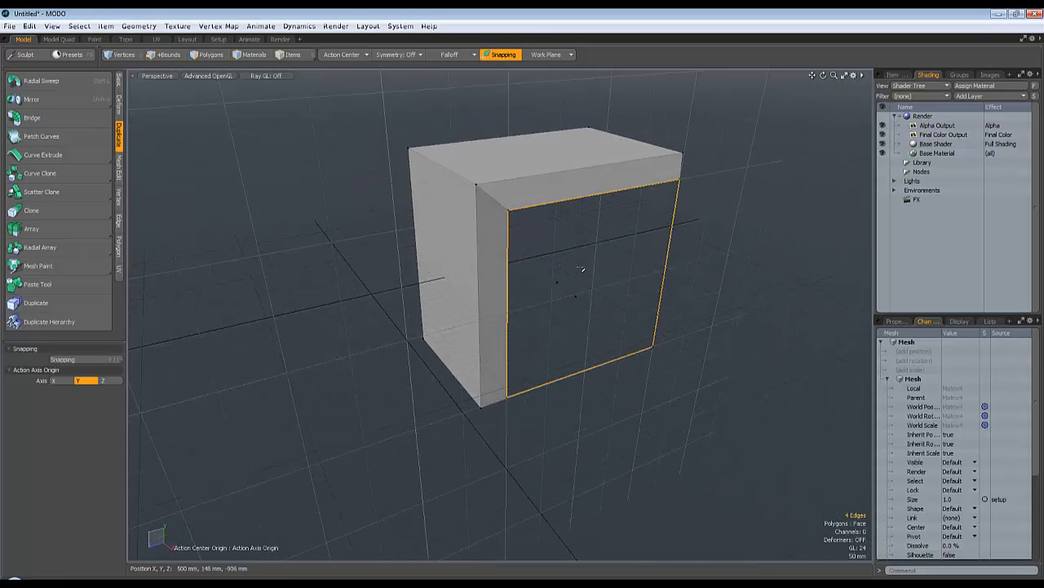
pyautogui.keyDown('shift'); pyautogui.doubleClick(560, 259); pyautogui.keyUp('shift')
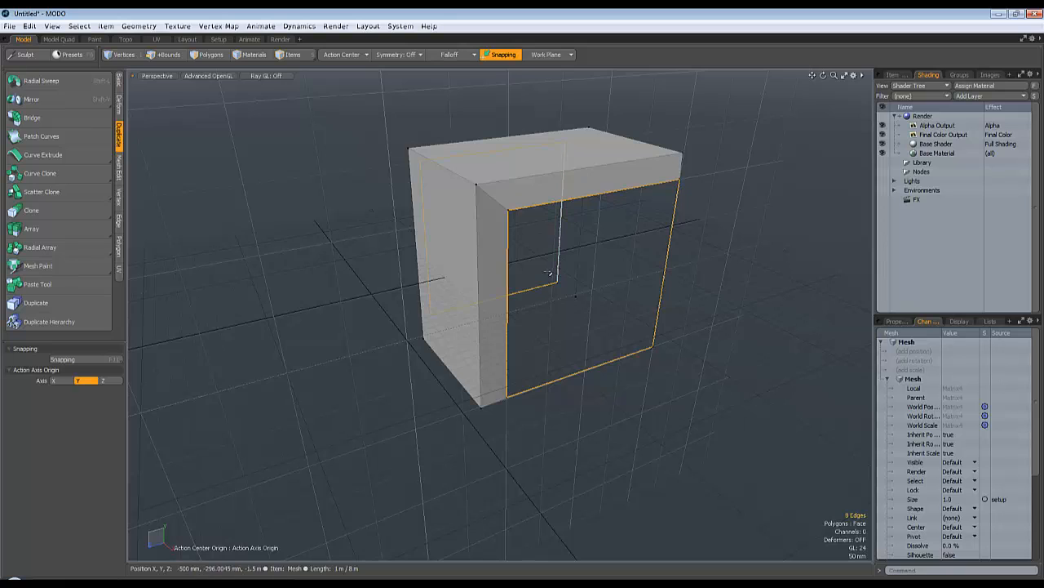
pyautogui.click(118, 225)
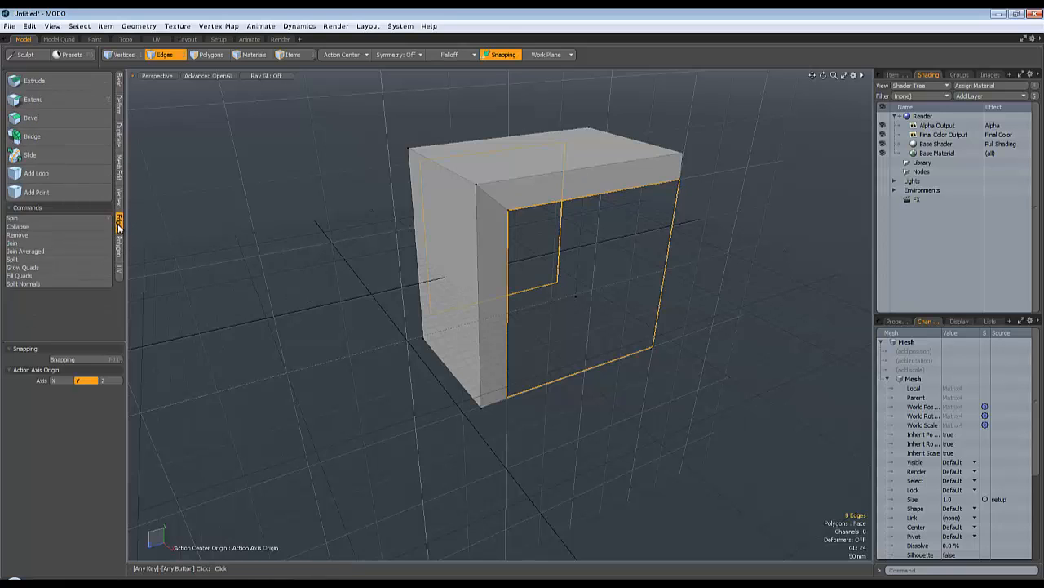
pyautogui.click(49, 137)
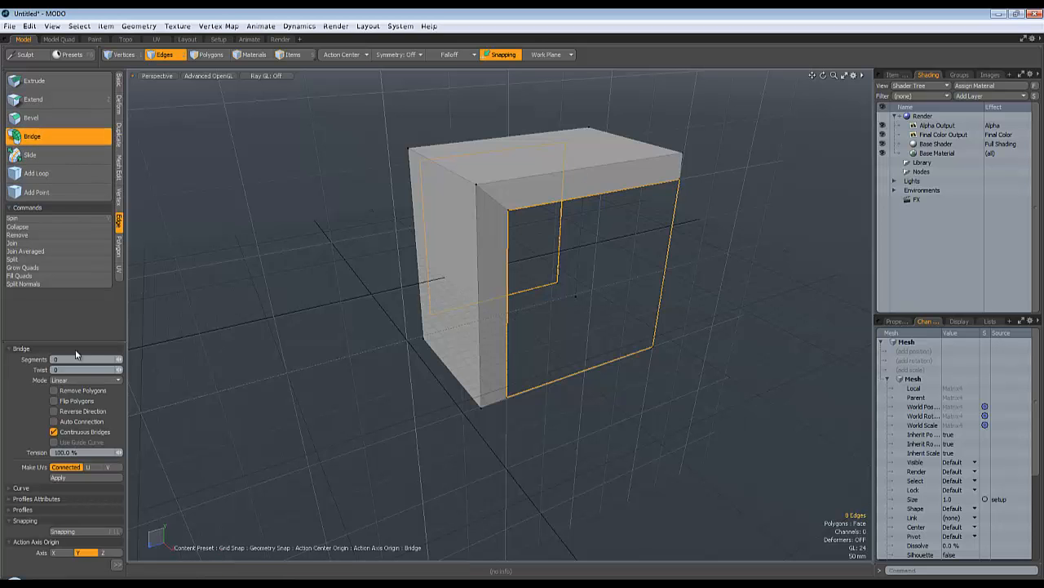
pyautogui.moveTo(344, 381)
pyautogui.keyDown('alt'); pyautogui.mouseDown()
pyautogui.moveTo(291, 354)
pyautogui.moveTo(334, 379)
pyautogui.moveTo(397, 364)
pyautogui.moveTo(351, 367)
pyautogui.mouseUp(); pyautogui.keyUp('alt')
pyautogui.click(54, 400)
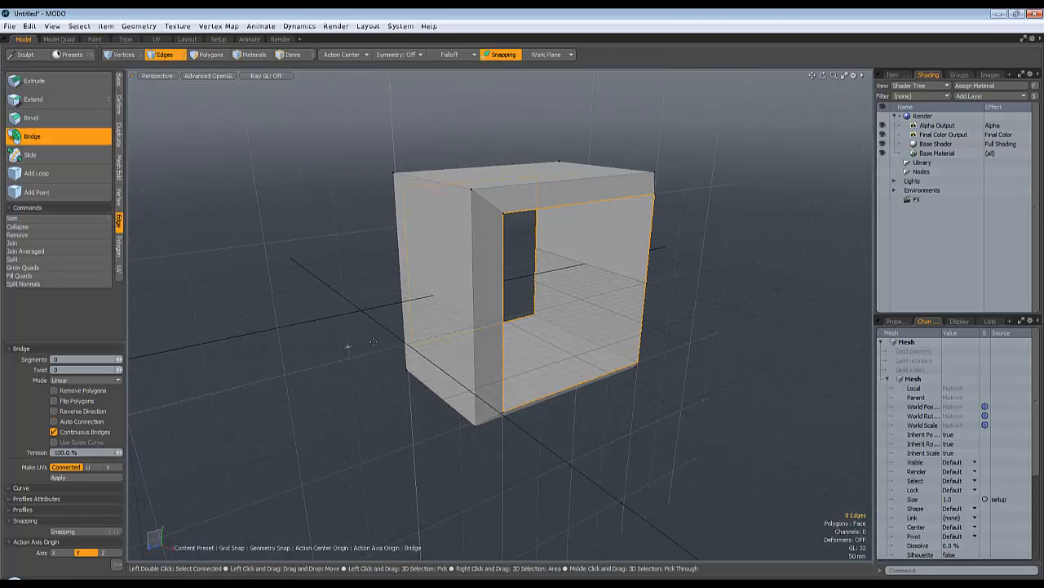
pyautogui.press('q')
pyautogui.scroll(-2, 668, 436)
pyautogui.click(650, 437)
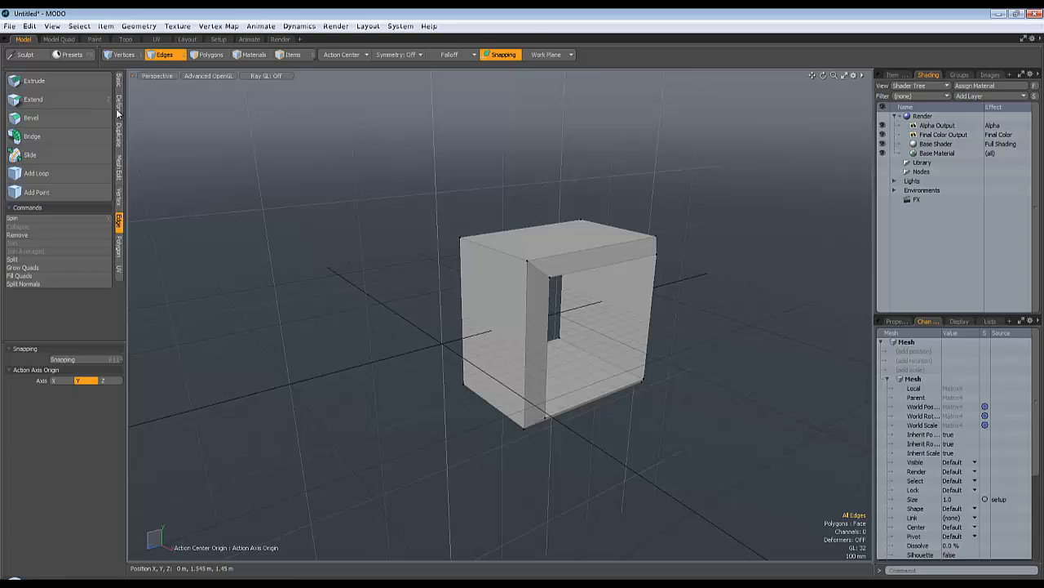
# Radial-array the hollow block around the origin with a count of 4 about the Y axis.
pyautogui.click(119, 138)
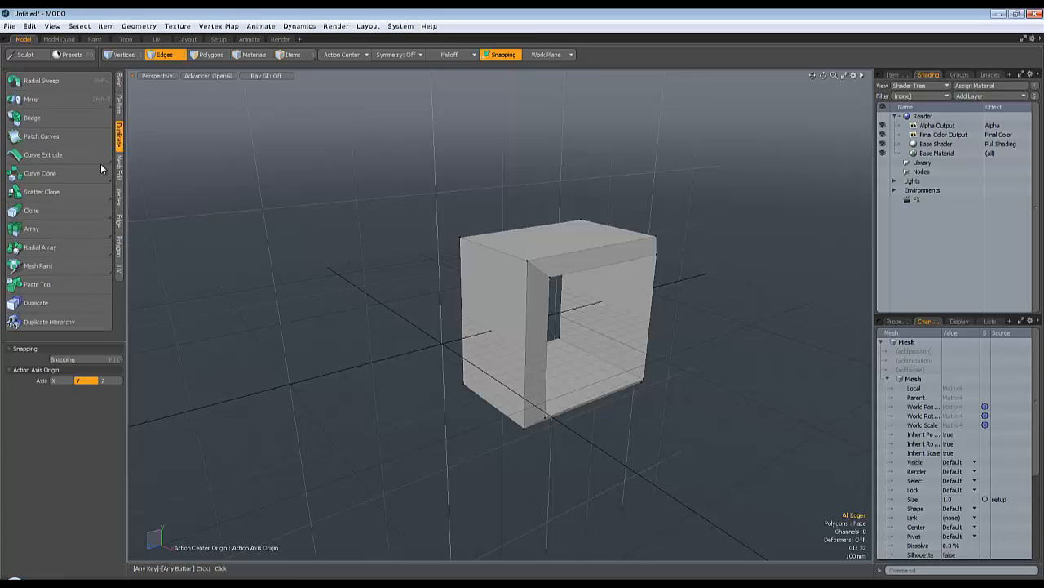
pyautogui.click(33, 247)
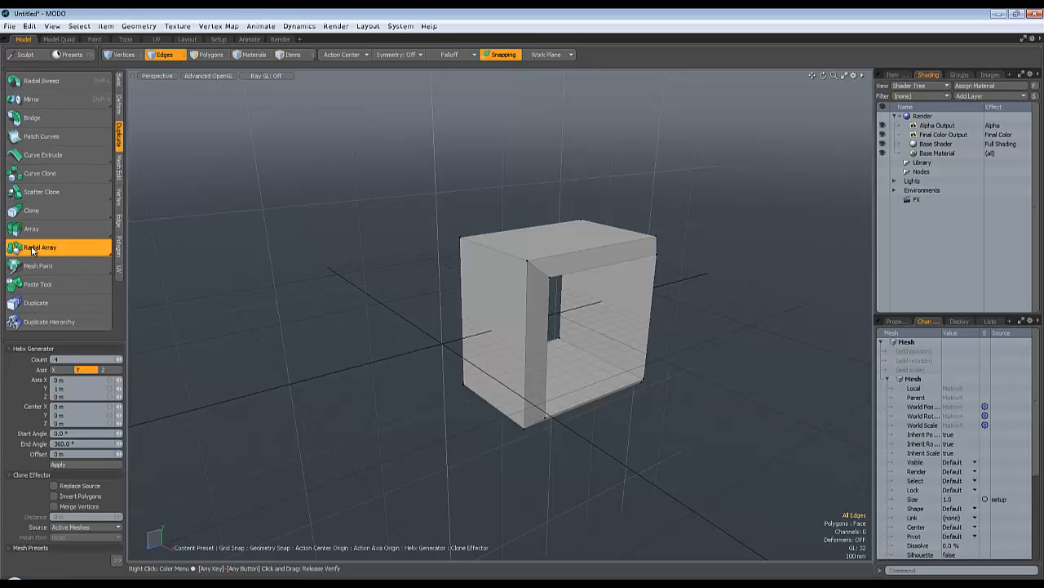
pyautogui.click(268, 310)
pyautogui.scroll(-3, 285, 320)
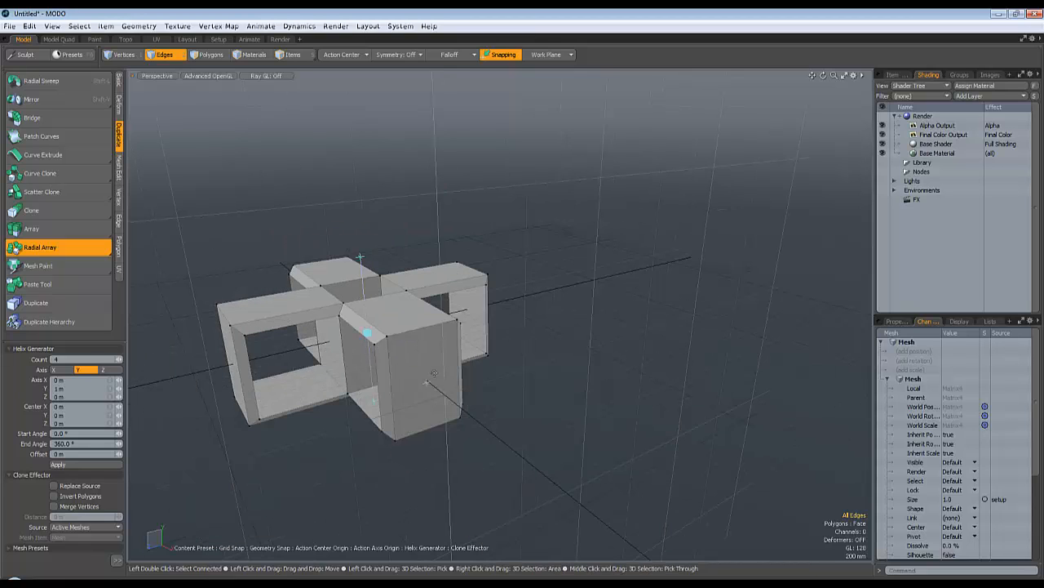
pyautogui.click(583, 491)
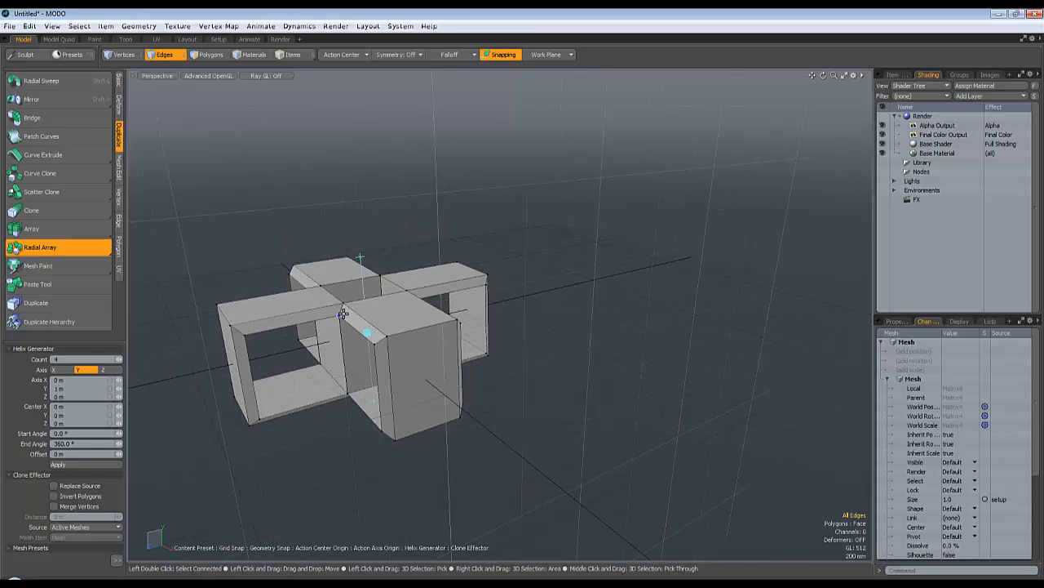
pyautogui.press('q')
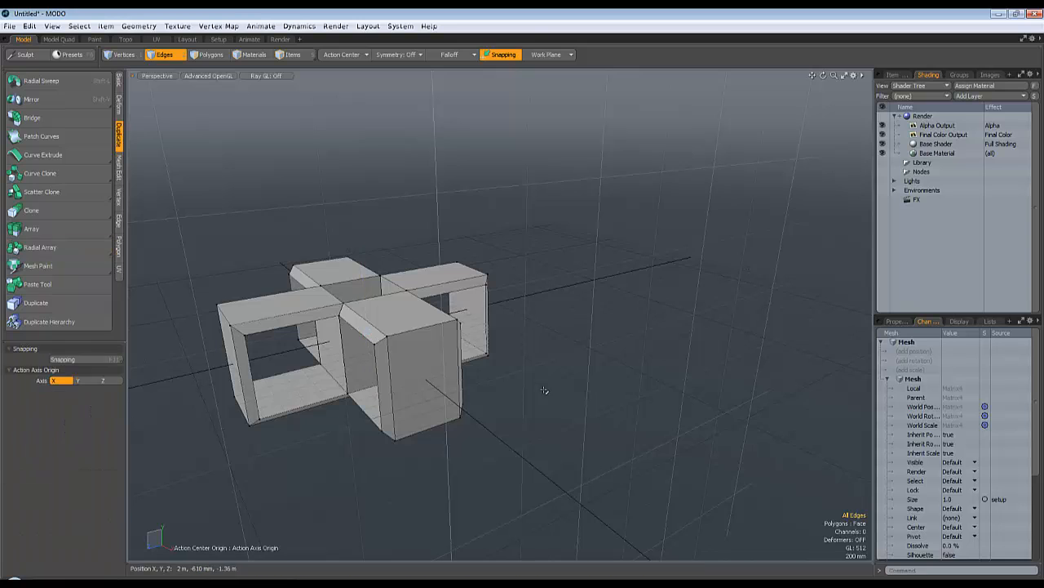
# Move the whole four-block cross 1 m up along the Y axis.
pyautogui.press('w')
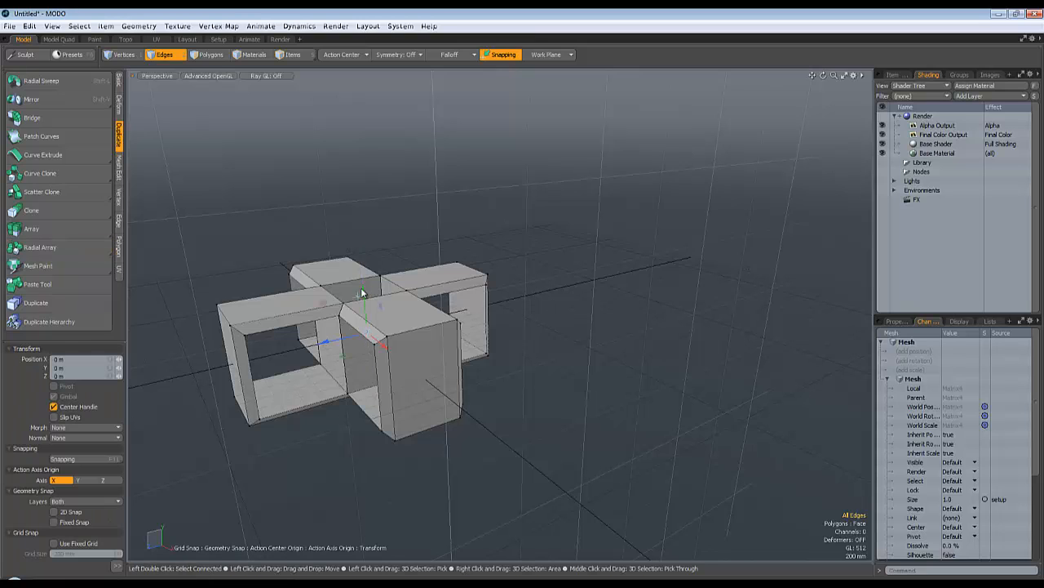
pyautogui.moveTo(365, 302); pyautogui.dragTo(355, 256)
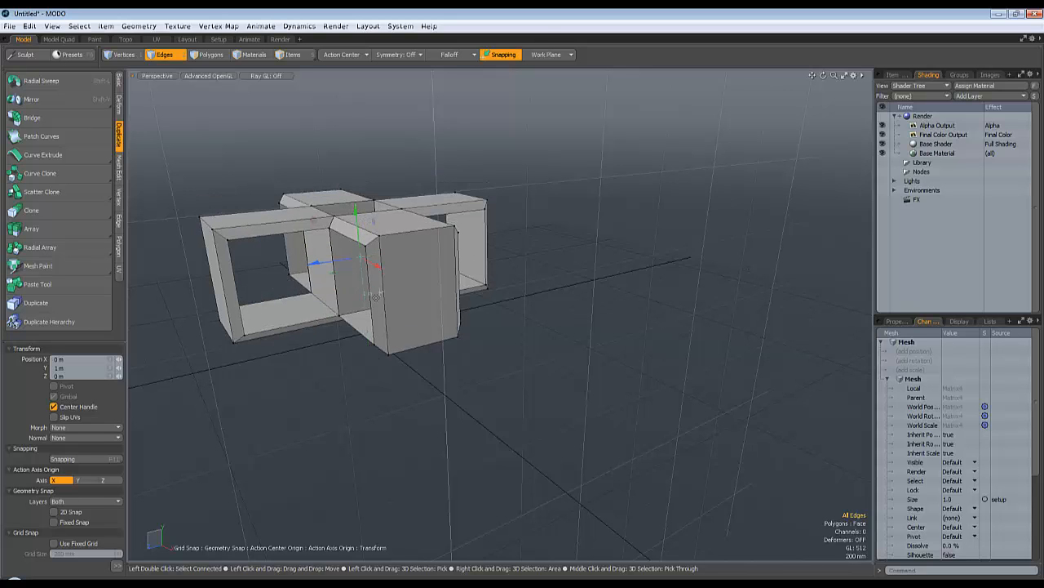
pyautogui.press('space')
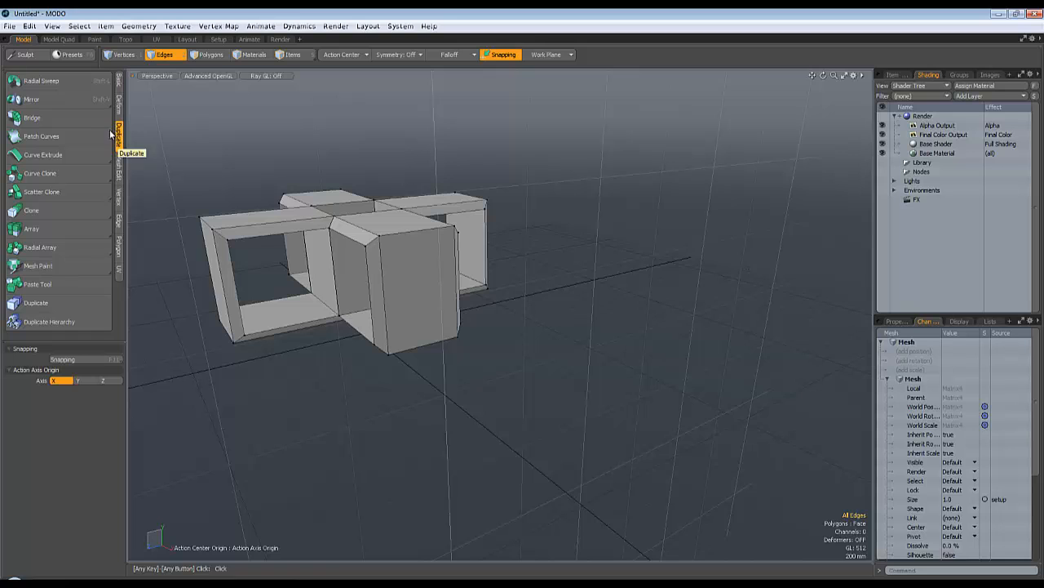
# Mirror the four-block cross across the Y axis about the origin to make a lower copy.
pyautogui.click(89, 100)
pyautogui.click(90, 360)
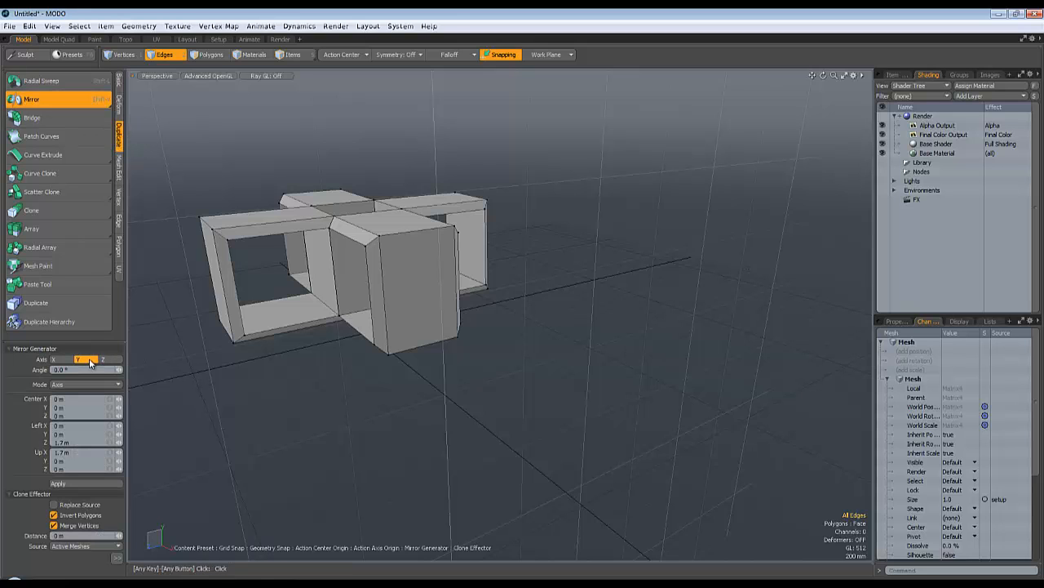
pyautogui.click(432, 483)
pyautogui.keyDown('alt'); pyautogui.moveTo(432, 483); pyautogui.dragTo(566, 415); pyautogui.keyUp('alt')
pyautogui.press('space')
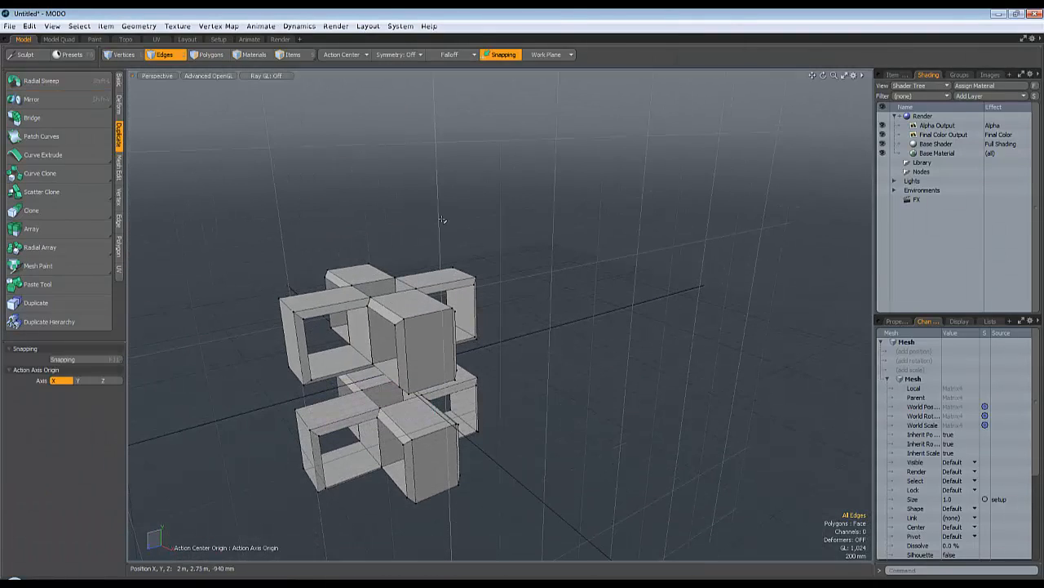
# In polygon mode, select the four whole blocks lying along the X axis, two in the upper cross and two in the lower.
pyautogui.press('3')
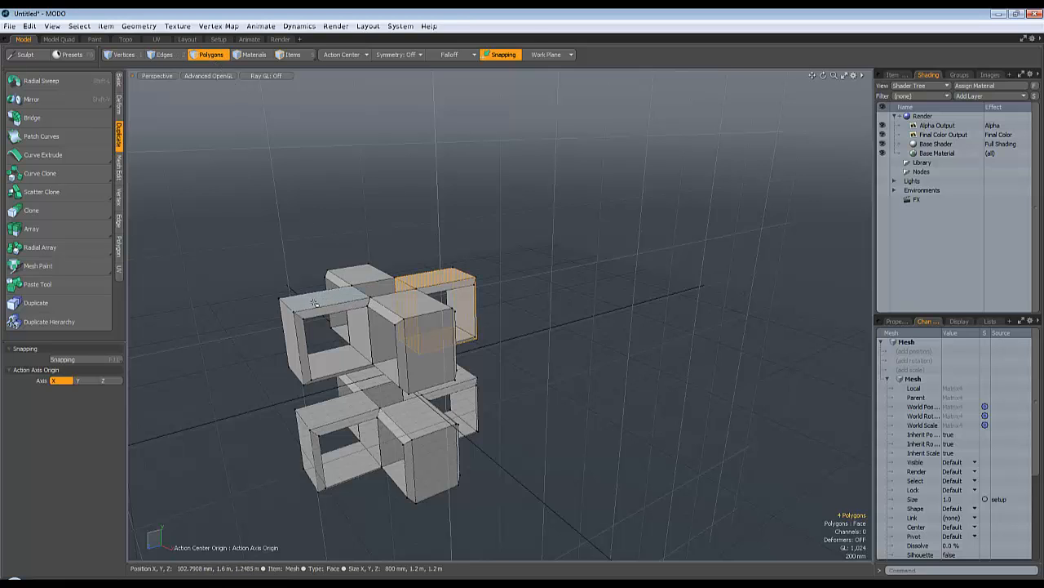
pyautogui.click(411, 247)
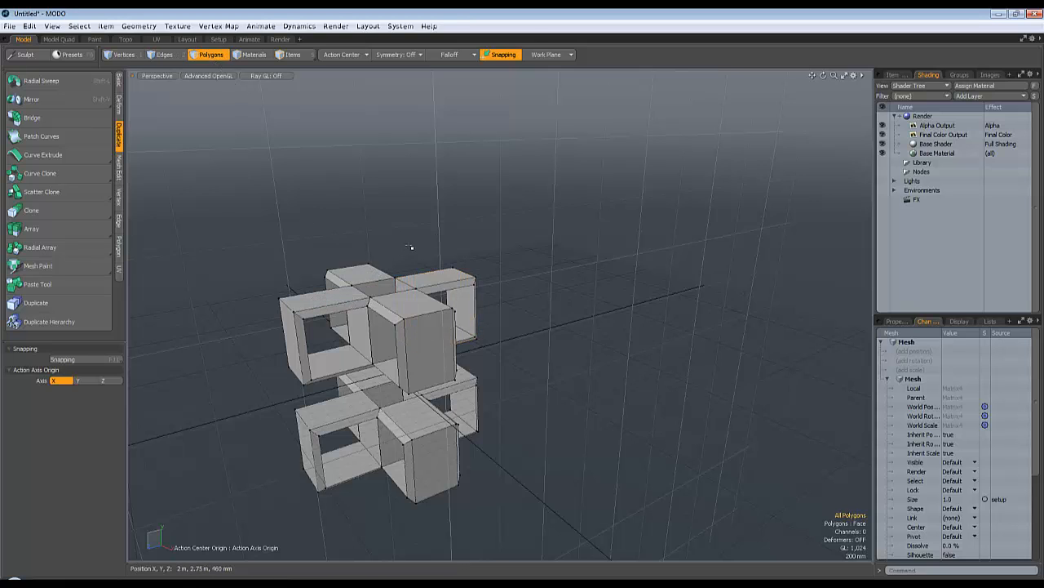
pyautogui.doubleClick(365, 270)
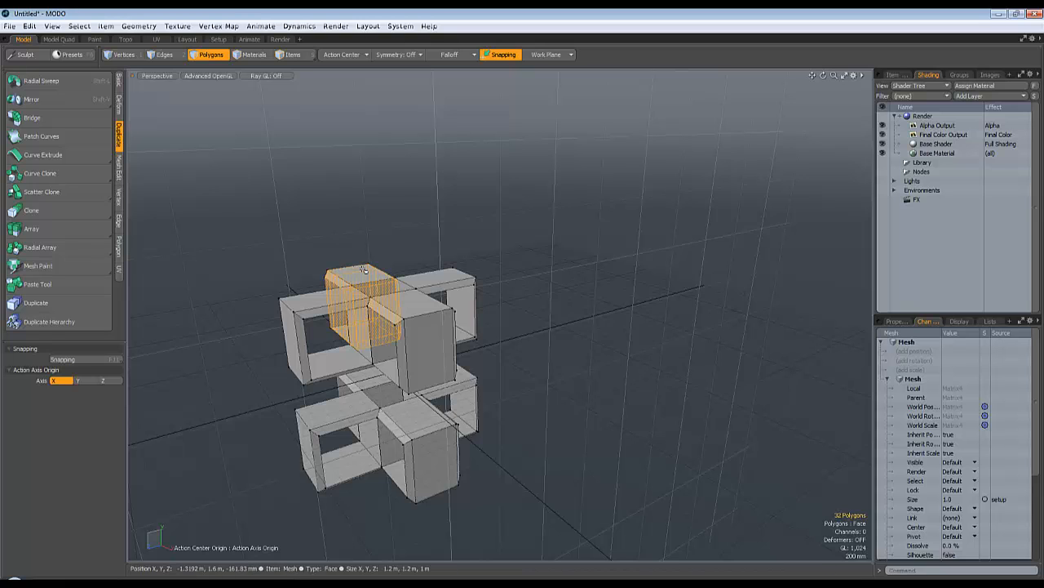
pyautogui.keyDown('shift'); pyautogui.doubleClick(424, 308); pyautogui.keyUp('shift')
pyautogui.keyDown('shift'); pyautogui.doubleClick(367, 431); pyautogui.keyUp('shift')
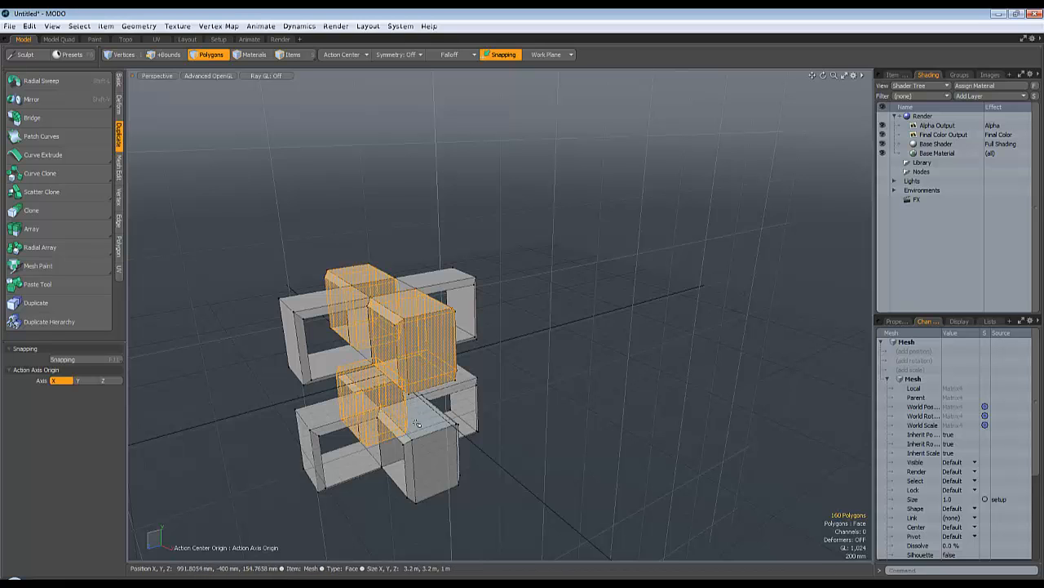
pyautogui.keyDown('shift'); pyautogui.doubleClick(418, 426); pyautogui.keyUp('shift')
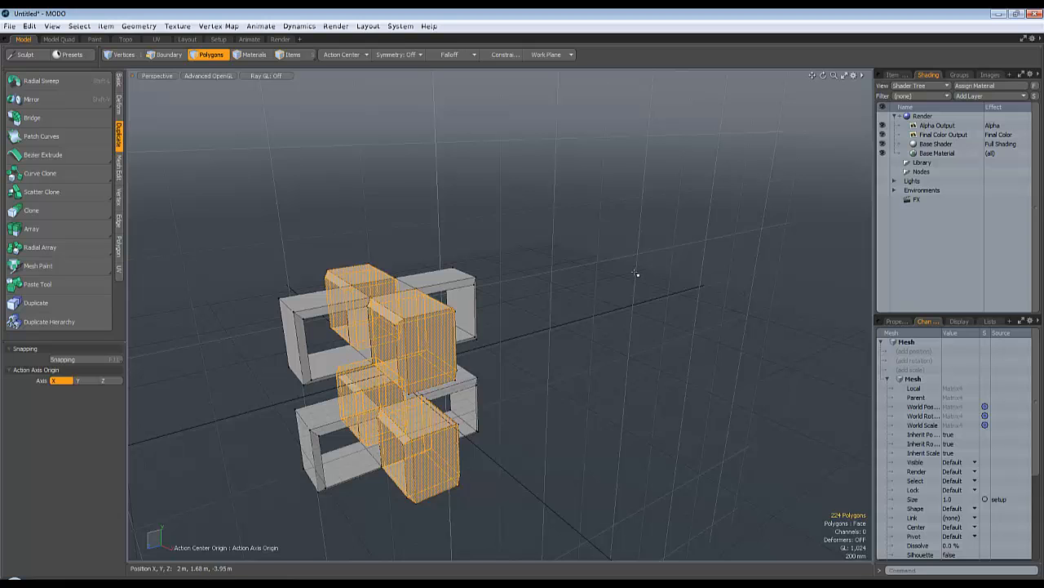
# Duplicate the selected blocks in place, rotate them 90° about the X axis around the origin, and clear the selection.
pyautogui.press('x')
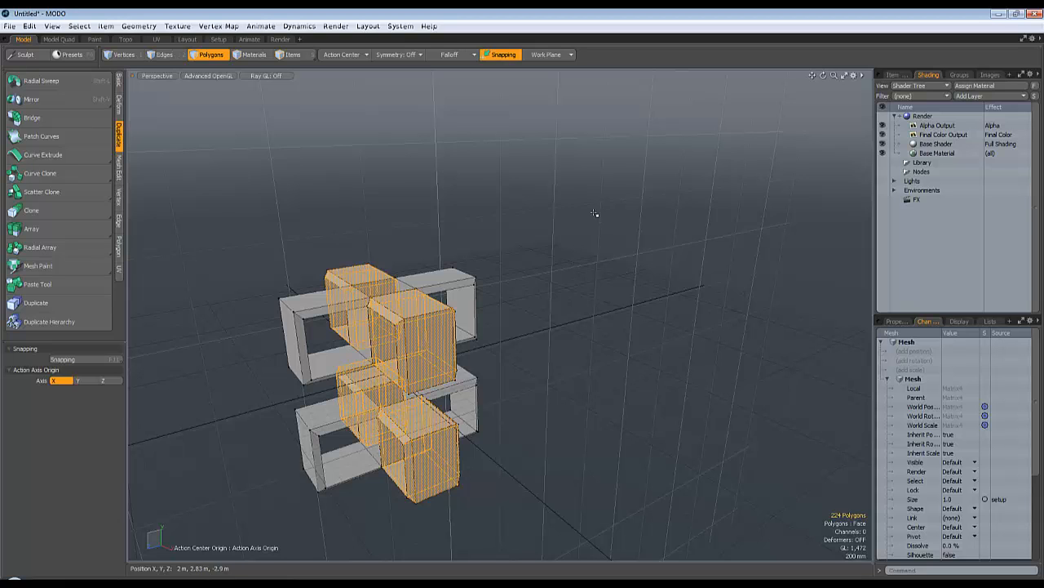
pyautogui.press('e')
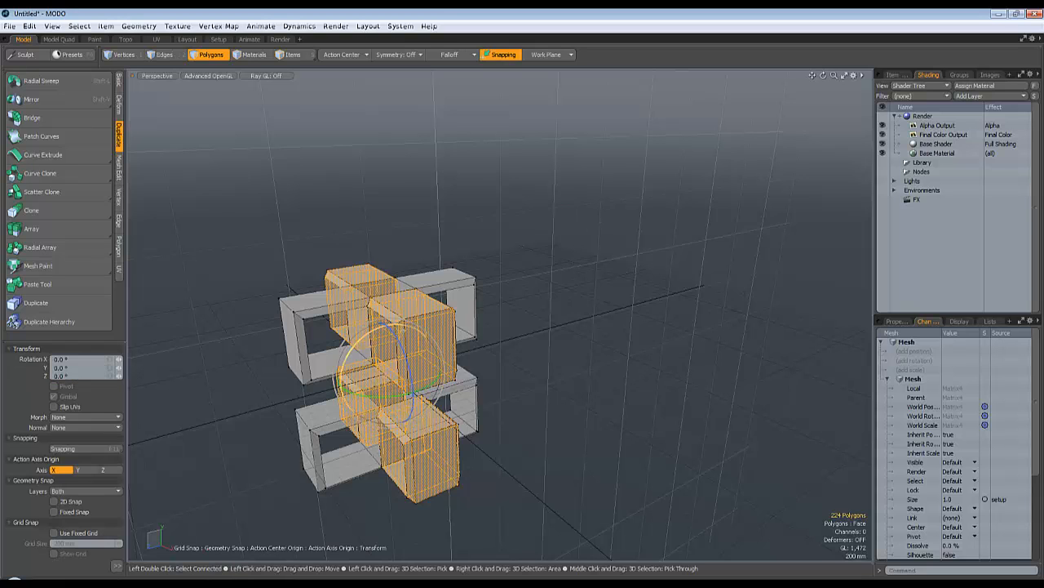
pyautogui.moveTo(412, 332); pyautogui.dragTo(134, 355)
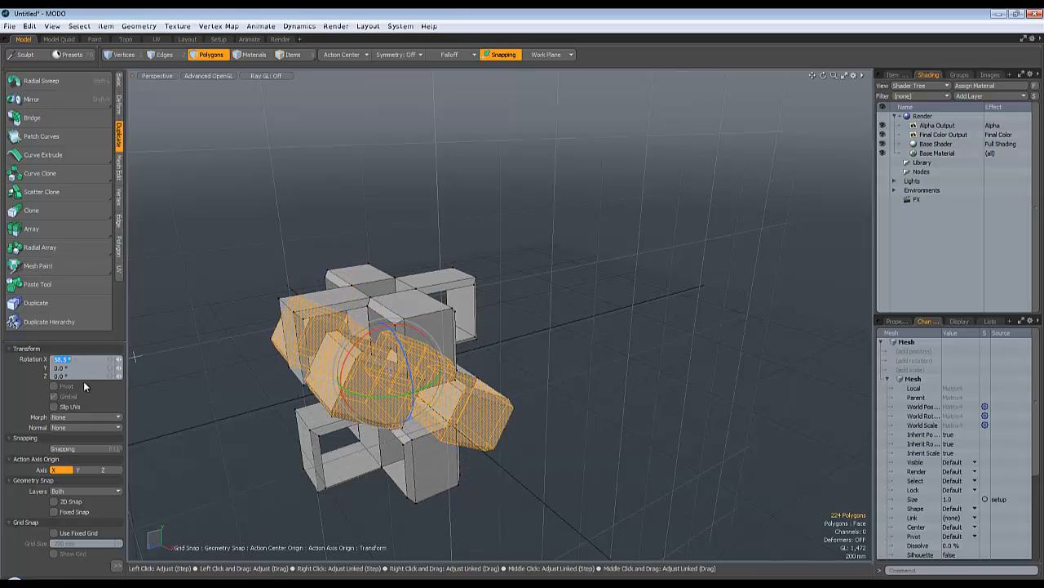
pyautogui.write('90')
pyautogui.press('Return')
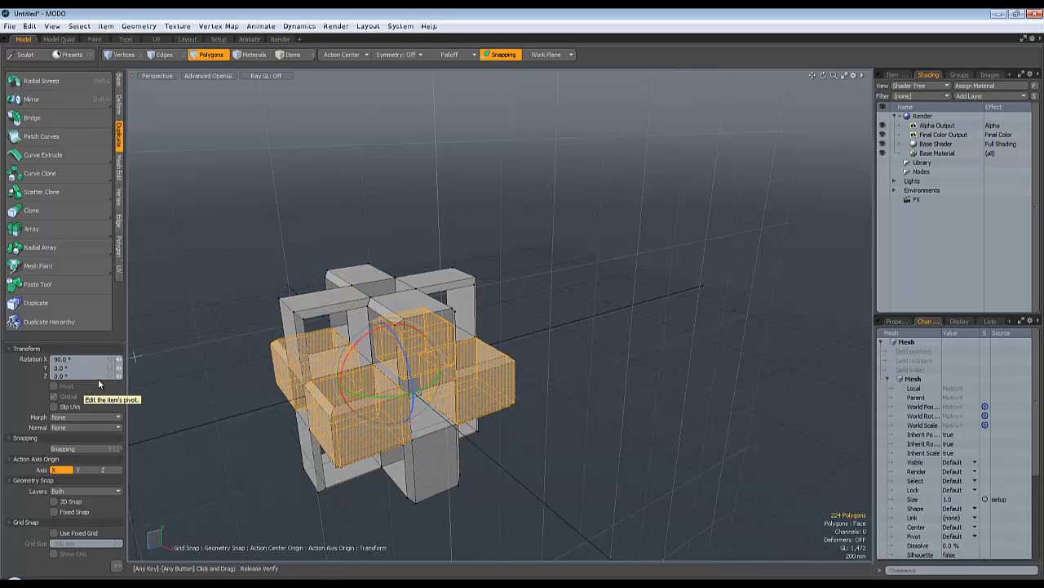
pyautogui.press('q')
pyautogui.scroll(-3, 509, 418)
pyautogui.click(520, 453)
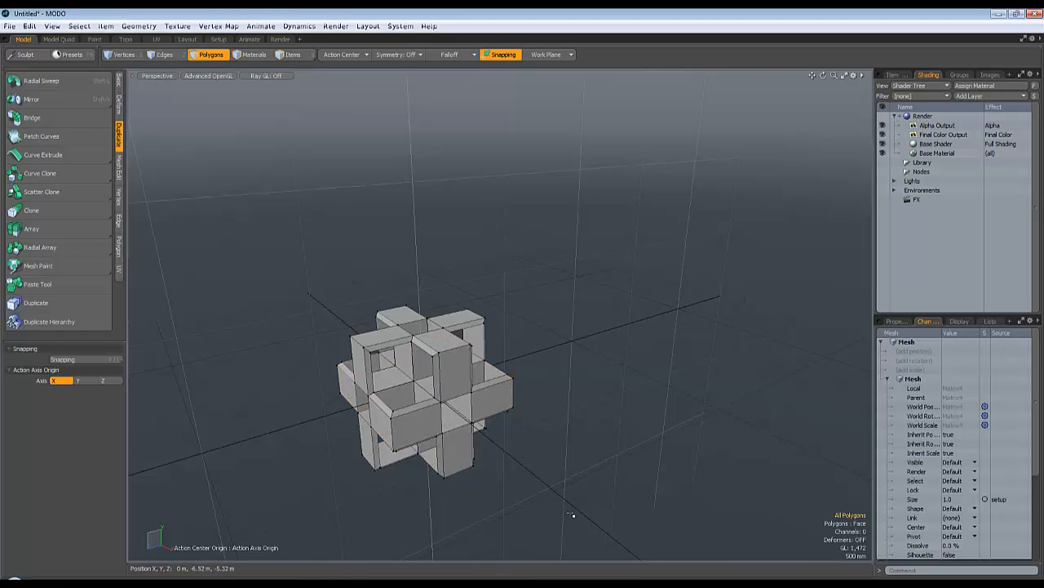
# Merge the mesh's overlapping vertices with the range set to Automatic.
pyautogui.scroll(3, 425, 449)
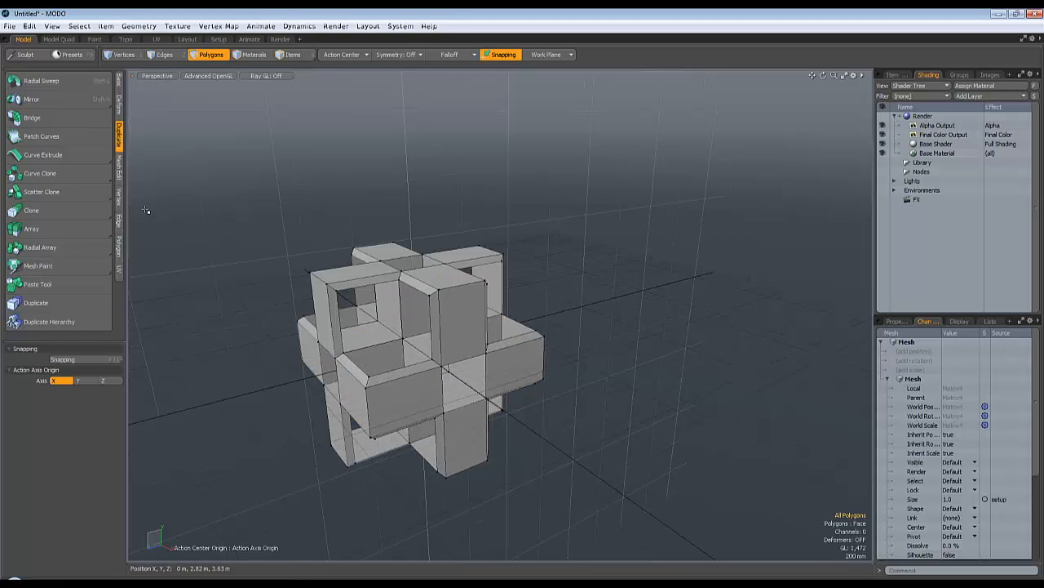
pyautogui.click(118, 200)
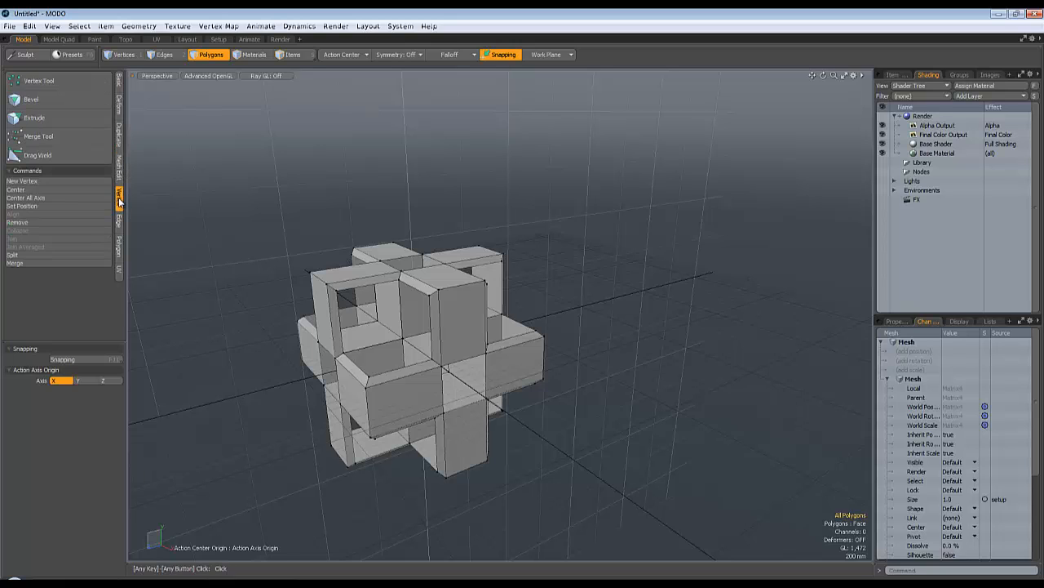
pyautogui.click(49, 263)
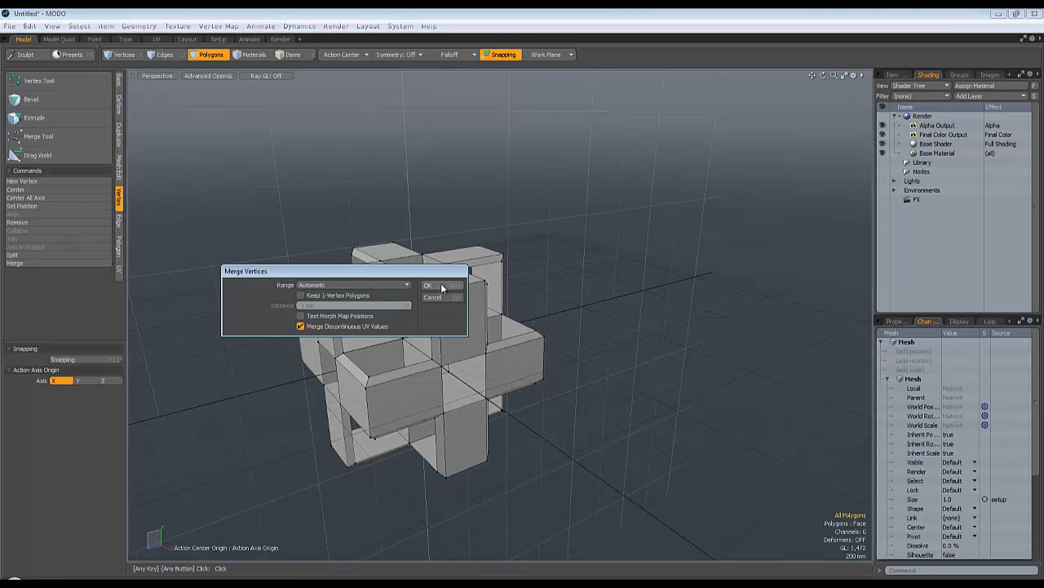
pyautogui.click(435, 287)
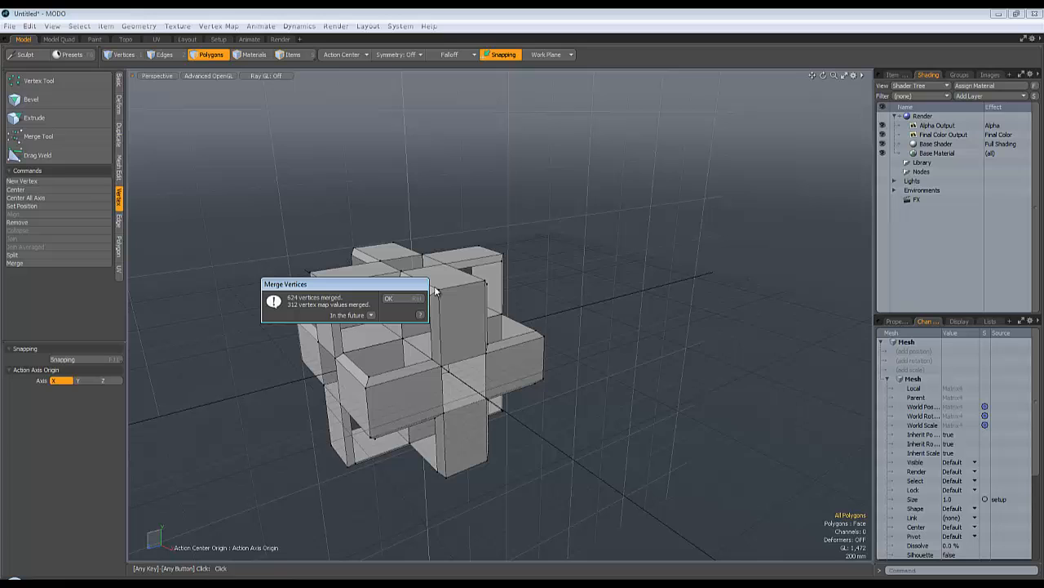
pyautogui.click(389, 298)
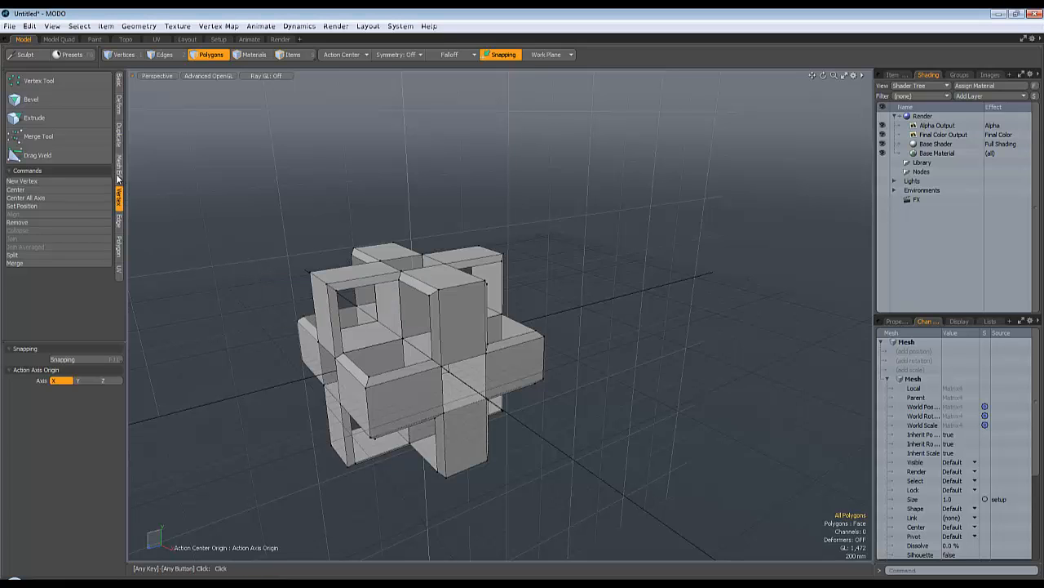
# Run Mesh Cleanup on the whole structure with all options enabled, including Unify Polygons and Force Unify.
pyautogui.click(119, 173)
pyautogui.click(25, 307)
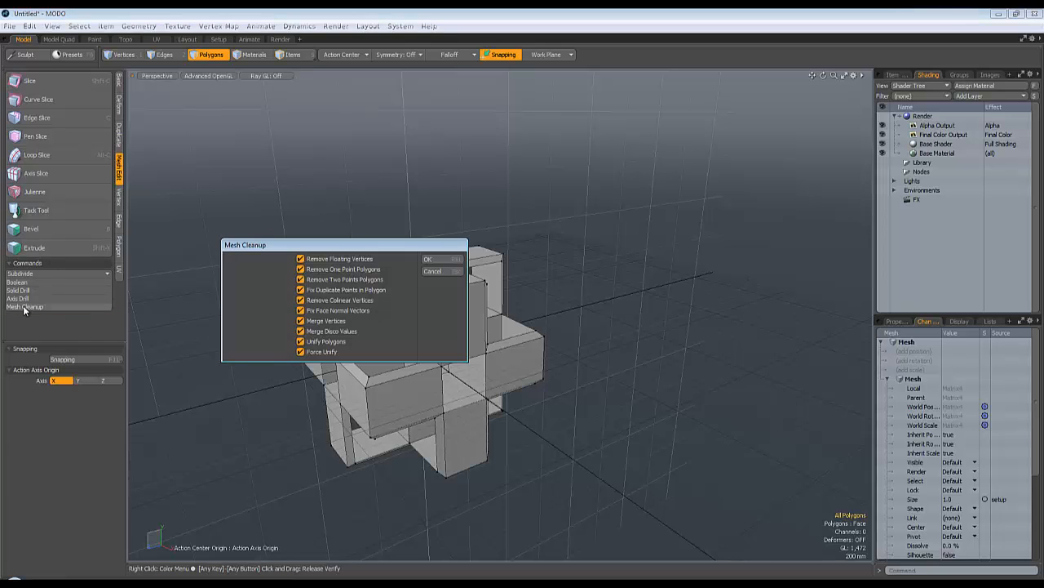
pyautogui.click(430, 260)
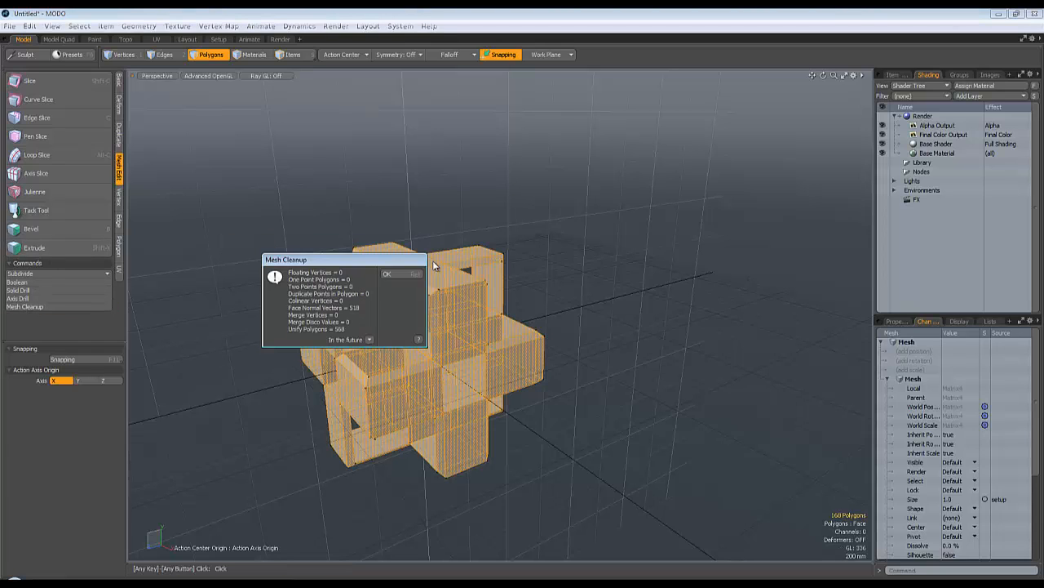
pyautogui.click(399, 275)
# Preview the combined structure as a subdivision surface and return it to plain faces in vertex mode.
pyautogui.keyDown('alt'); pyautogui.moveTo(391, 343); pyautogui.dragTo(427, 360); pyautogui.keyUp('alt')
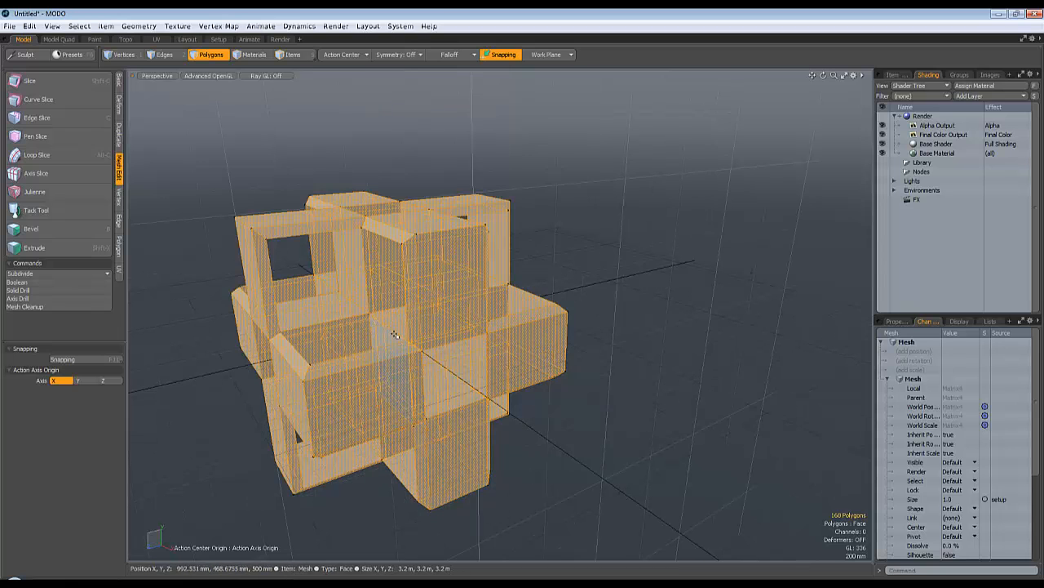
pyautogui.moveTo(631, 407)
pyautogui.keyDown('alt'); pyautogui.mouseDown()
pyautogui.moveTo(630, 367)
pyautogui.moveTo(636, 408)
pyautogui.mouseUp(); pyautogui.keyUp('alt')
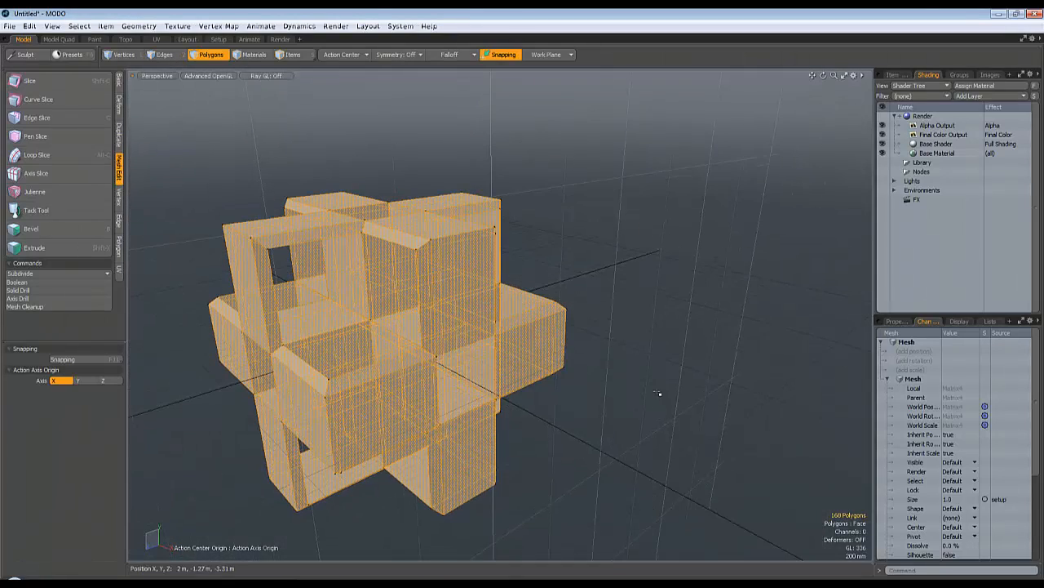
pyautogui.press('Tab')
pyautogui.press('1')
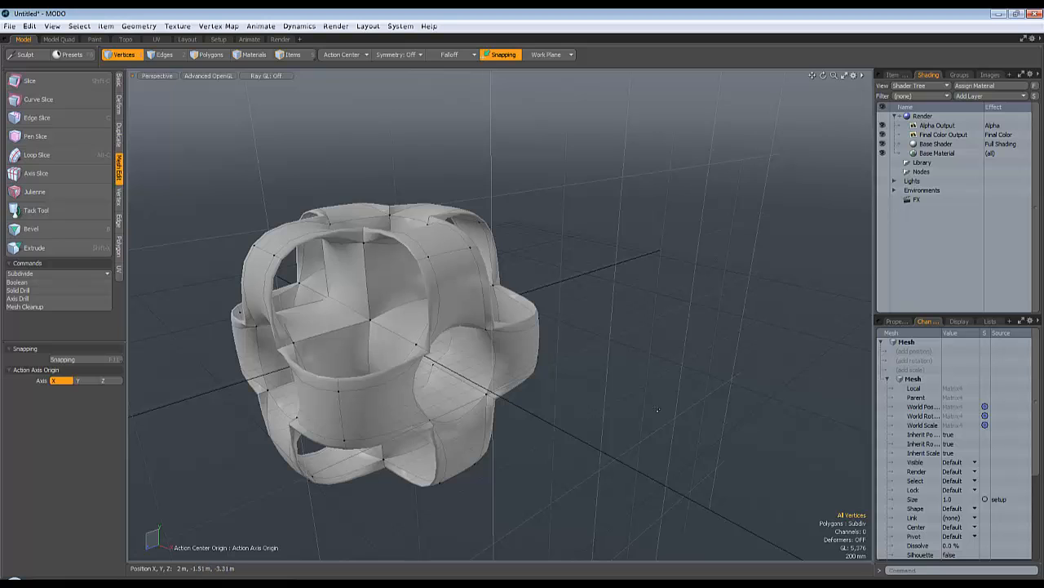
pyautogui.press('Tab')
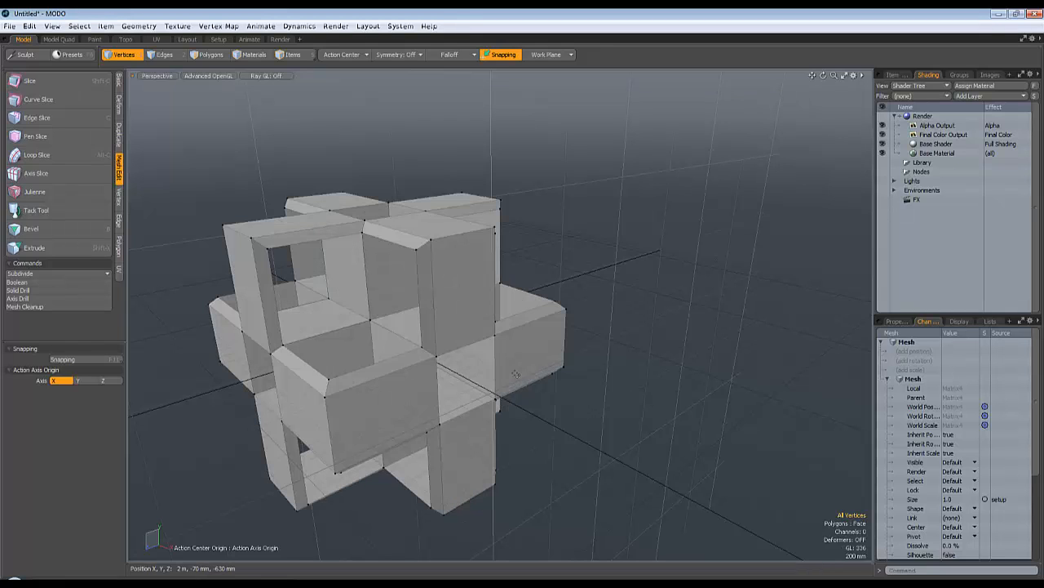
# In Top view and polygon mode, area-select the vertical bevel faces at the four corners of the central opening.
pyautogui.press('2')
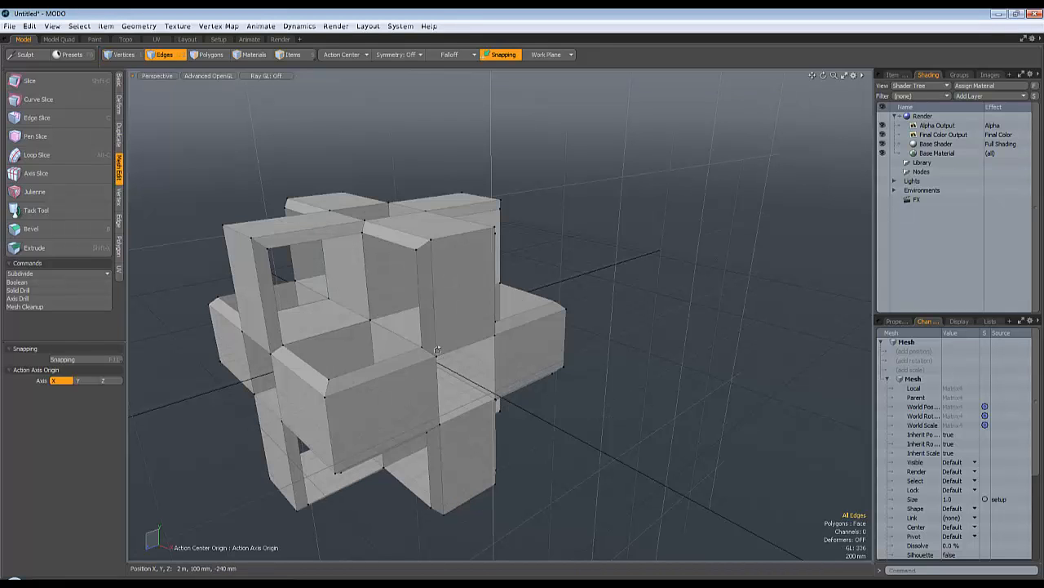
pyautogui.keyDown('alt'); pyautogui.moveTo(641, 408); pyautogui.dragTo(587, 380); pyautogui.keyUp('alt')
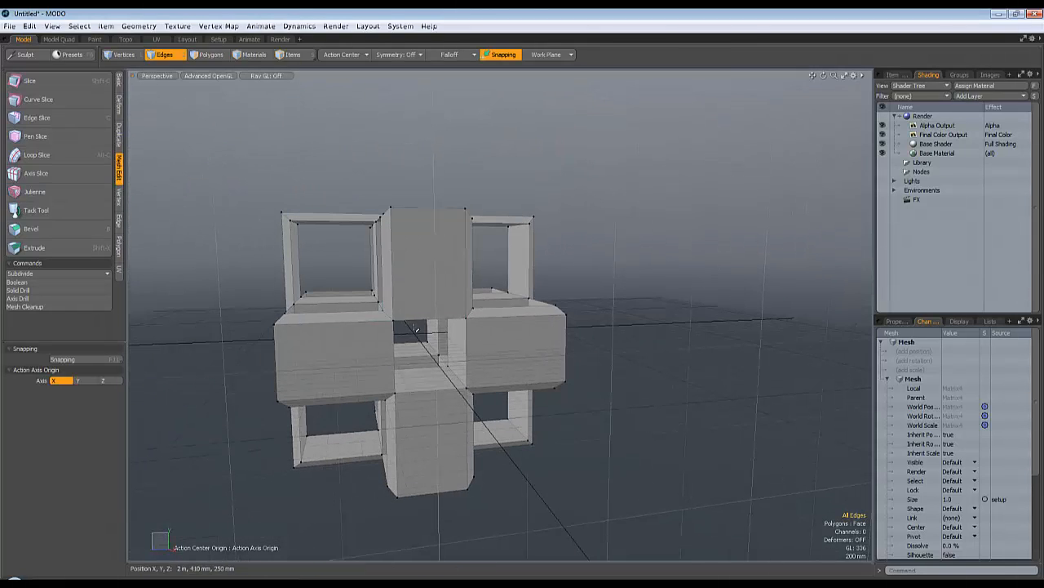
pyautogui.scroll(5, 415, 328)
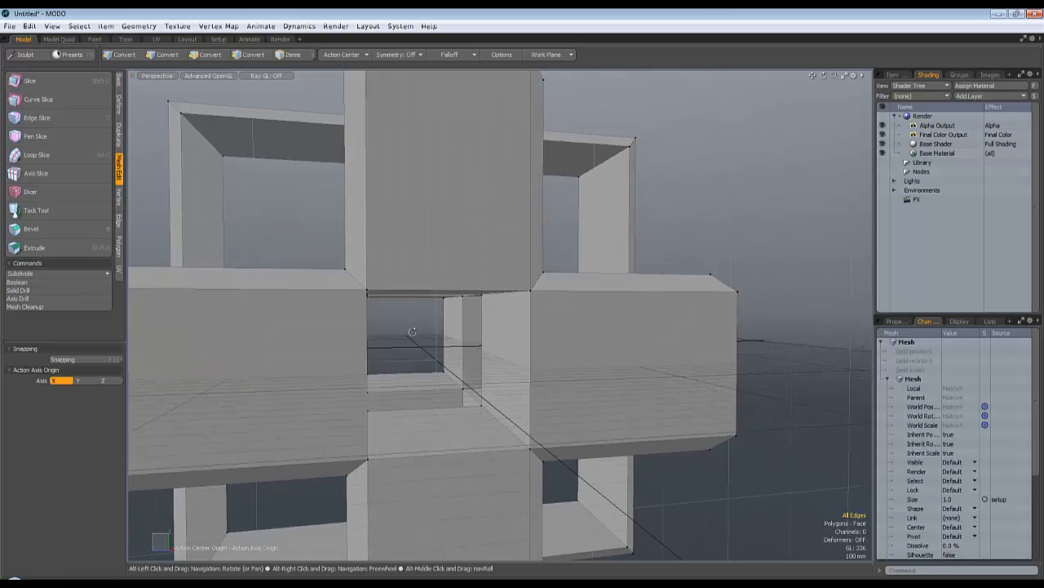
pyautogui.scroll(-8, 412, 331)
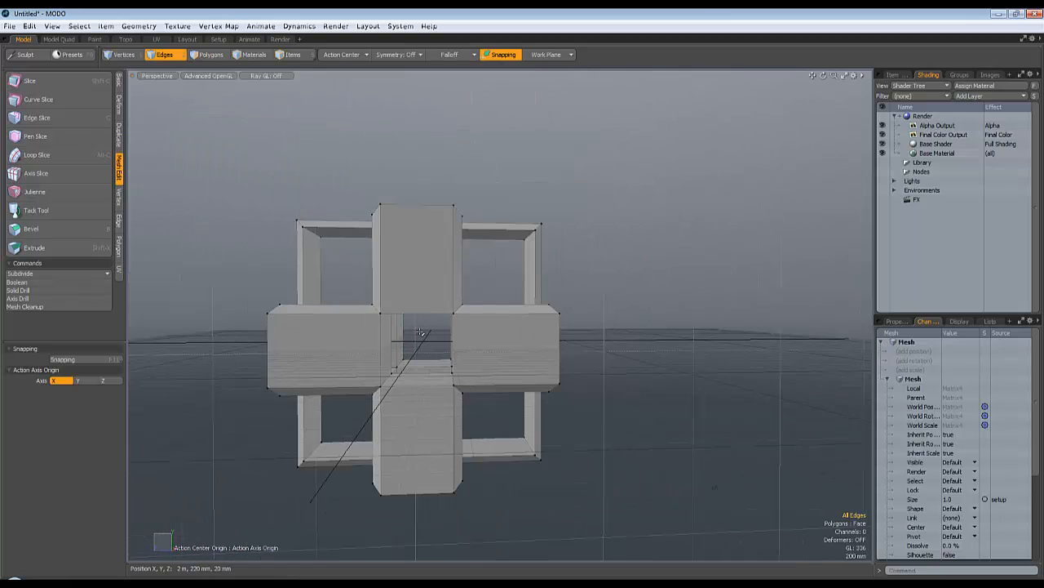
pyautogui.keyDown('alt'); pyautogui.moveTo(420, 331); pyautogui.dragTo(431, 324); pyautogui.keyUp('alt')
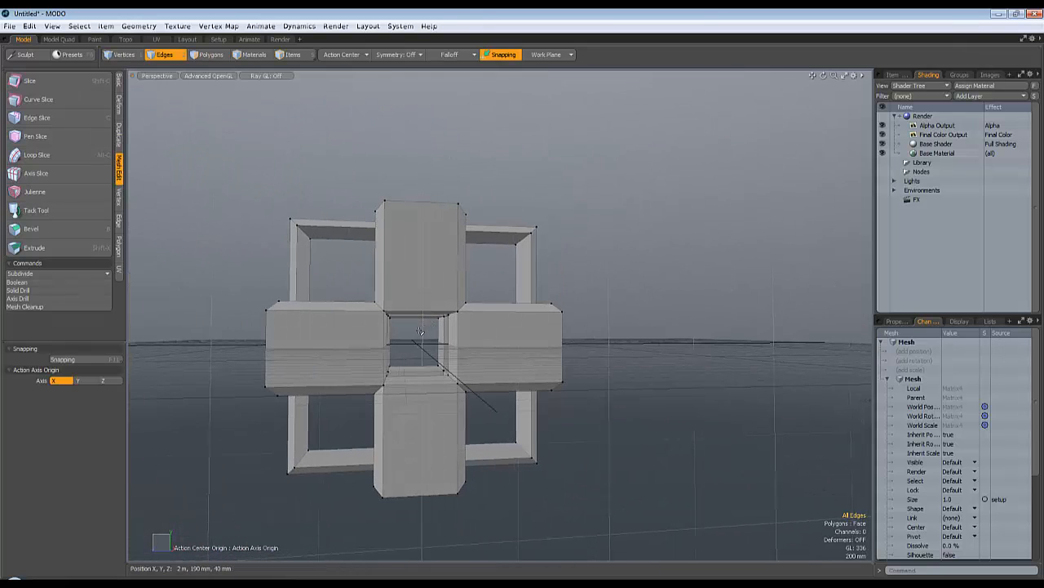
pyautogui.press('alt')
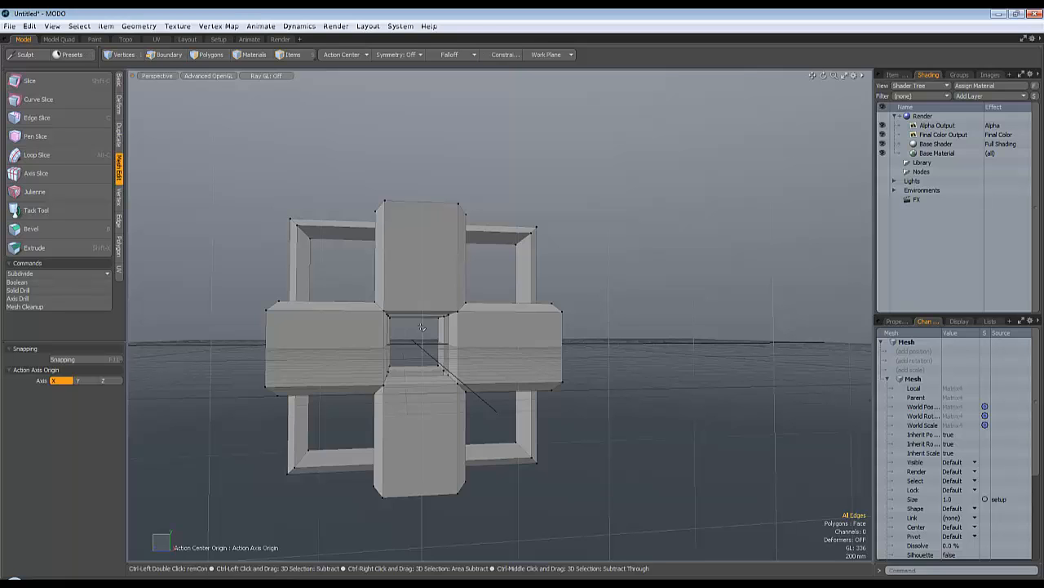
pyautogui.hotkey('ctrl', 'space')
pyautogui.click(424, 283)
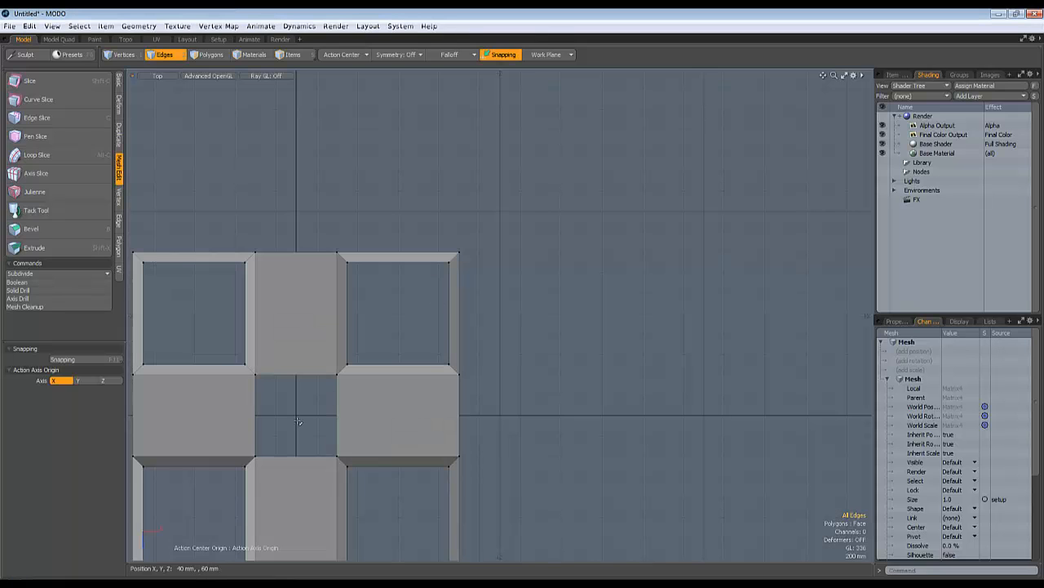
pyautogui.press('shift')
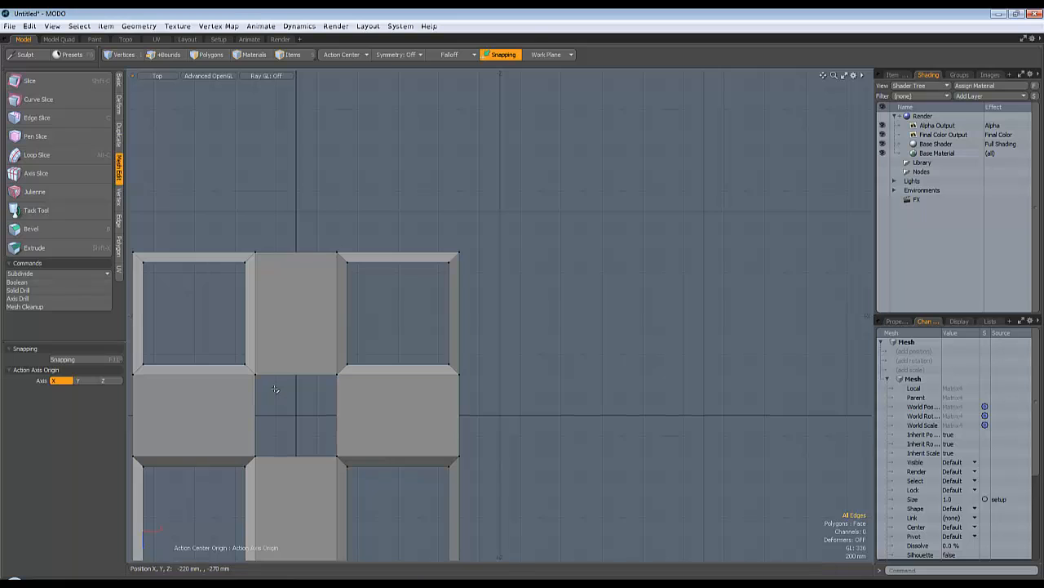
pyautogui.press('3')
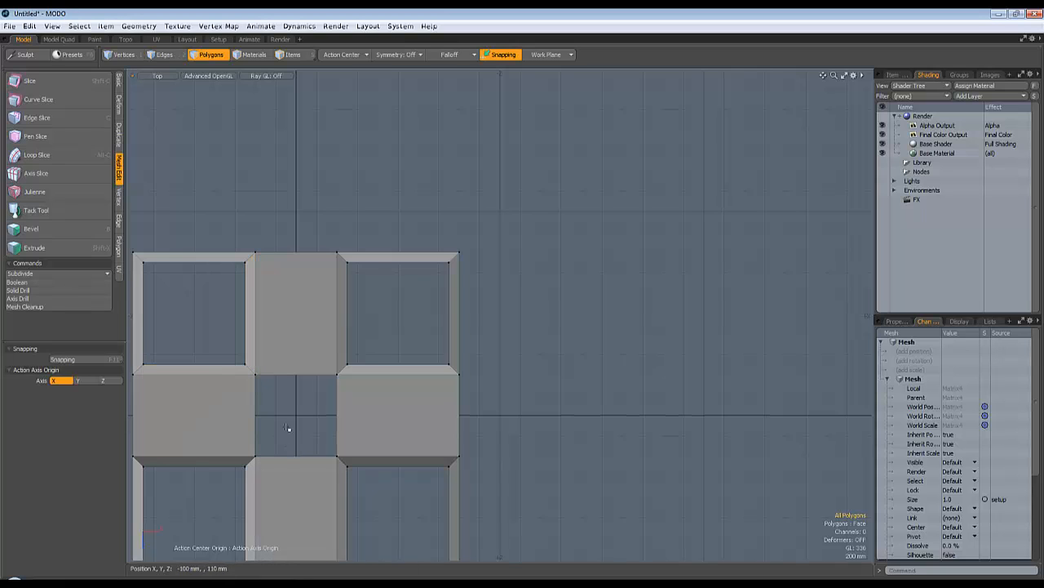
pyautogui.moveTo(283, 419); pyautogui.dragTo(240, 353, button='middle')
pyautogui.moveTo(306, 416); pyautogui.dragTo(230, 479, button='middle')
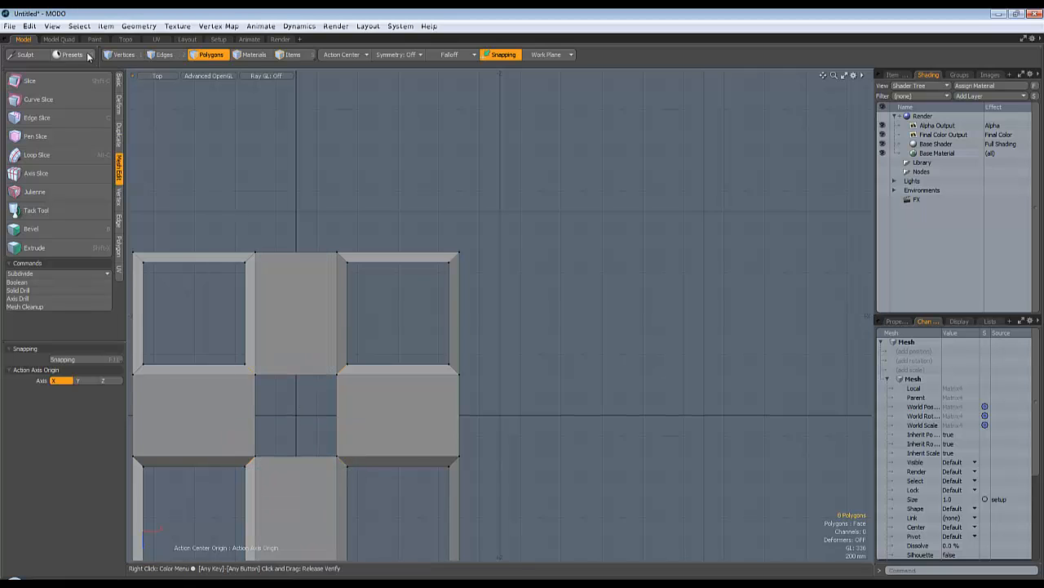
# Save the selected bevel faces as a new selection set named "set 1".
pyautogui.click(80, 26)
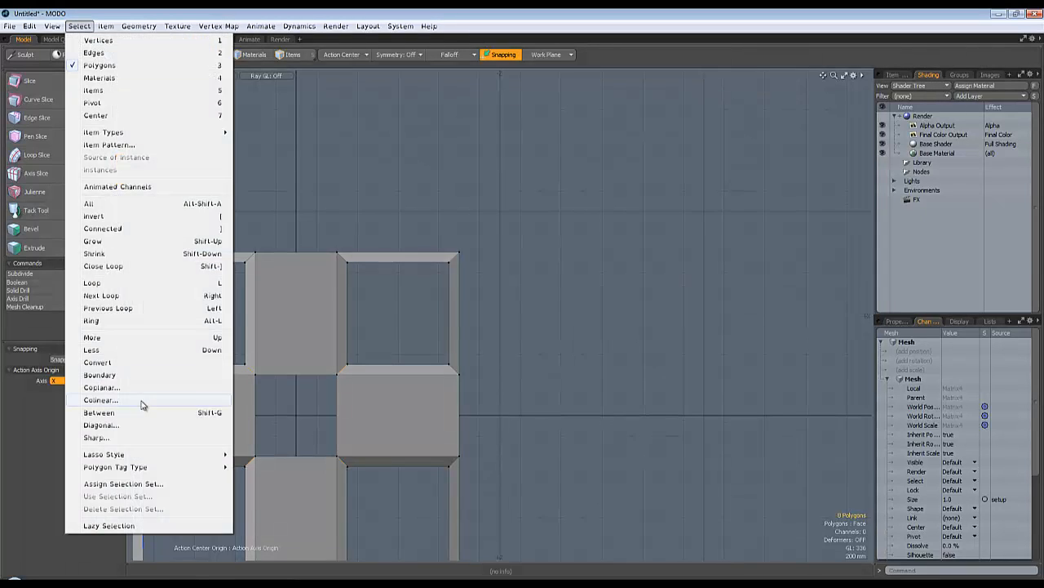
pyautogui.click(159, 484)
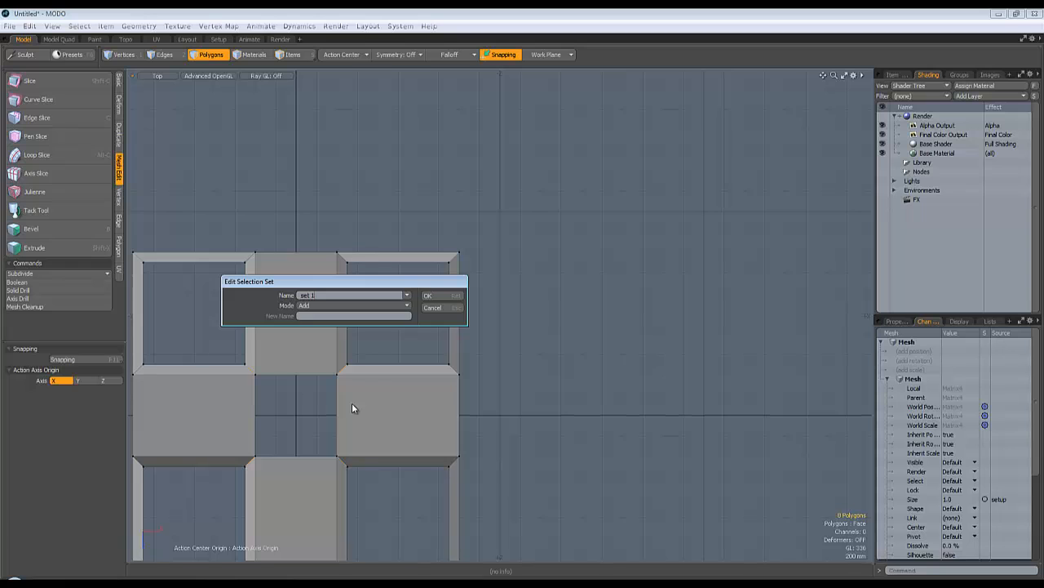
pyautogui.press('Return')
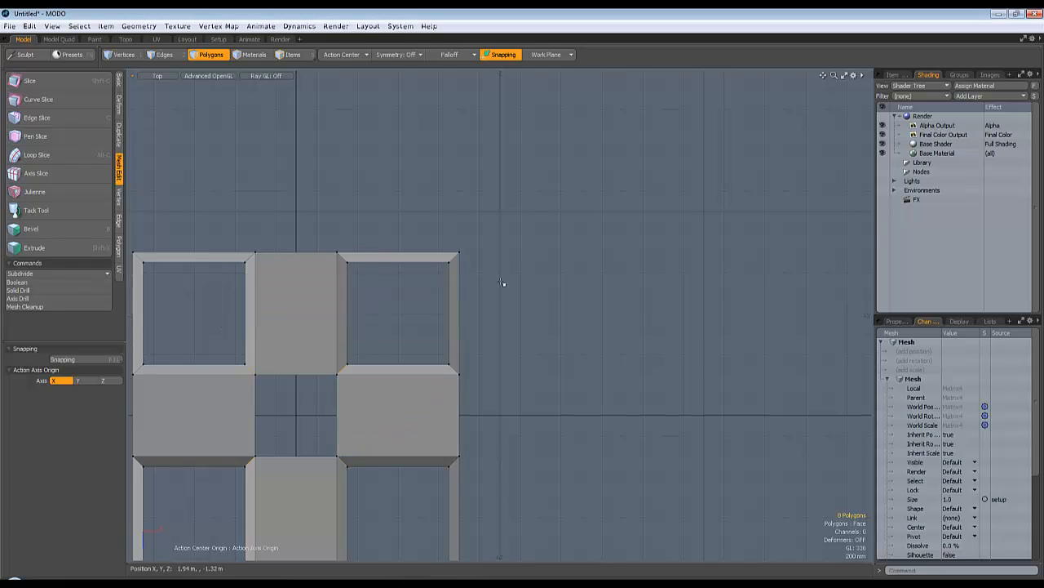
# Examine the selected bevel faces from the Right view and in perspective.
pyautogui.scroll(-2, 503, 282)
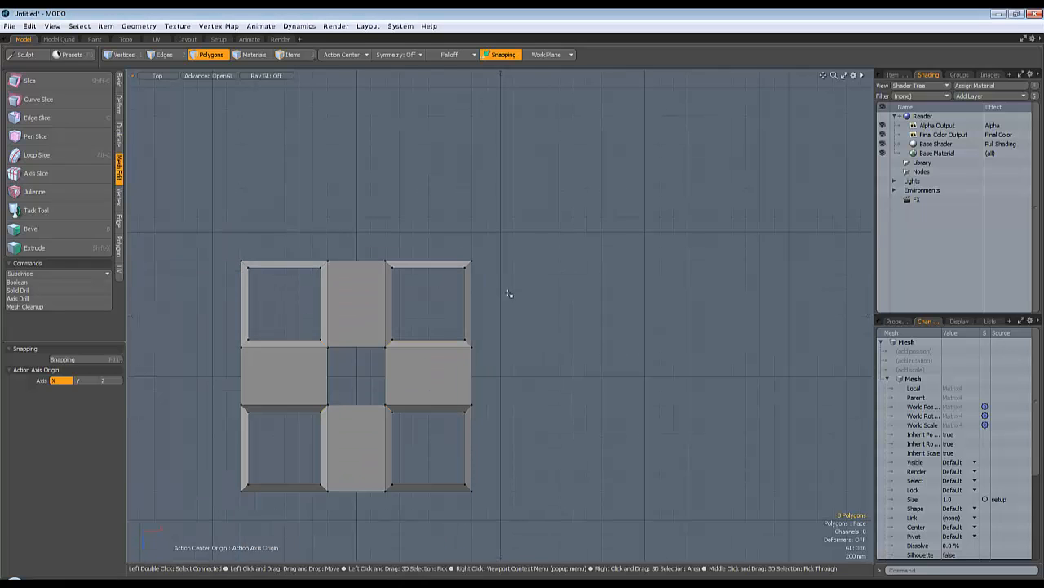
pyautogui.hotkey('ctrl', 'space')
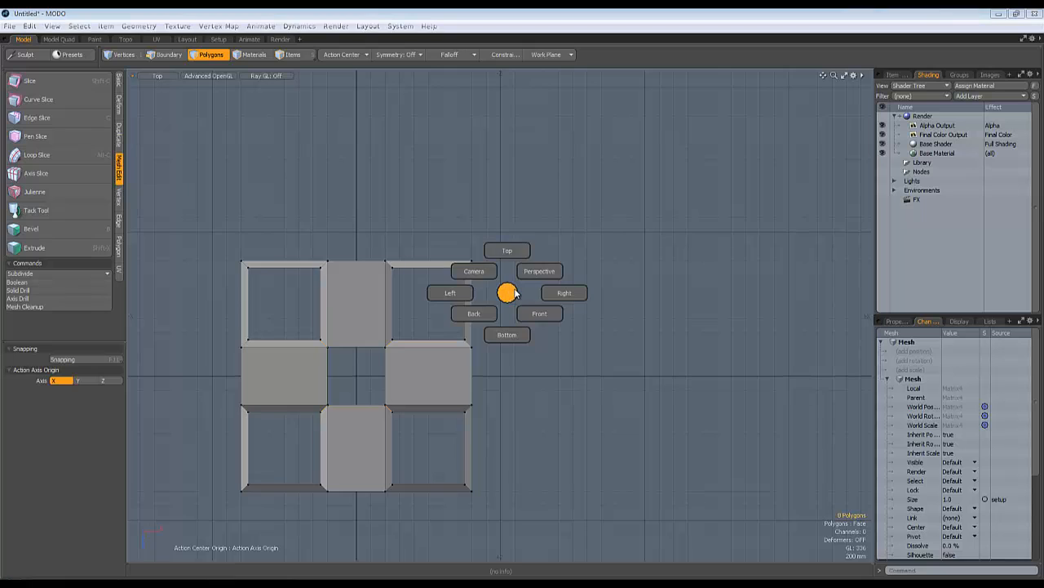
pyautogui.click(564, 293)
pyautogui.press('x')
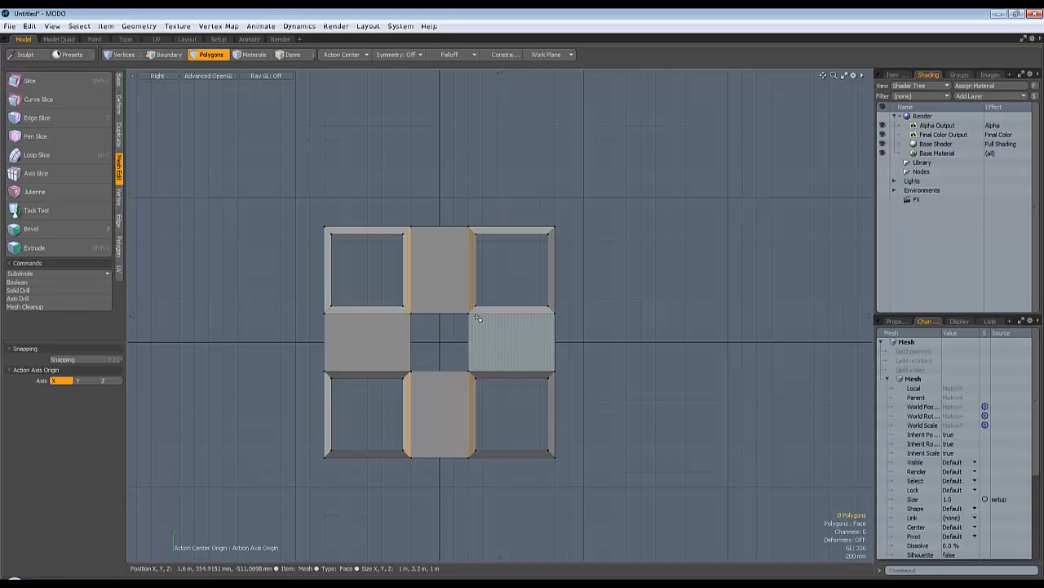
pyautogui.hotkey('ctrl', 'space')
pyautogui.click(508, 297)
pyautogui.keyDown('alt'); pyautogui.moveTo(590, 293); pyautogui.dragTo(597, 344); pyautogui.keyUp('alt')
pyautogui.keyDown('alt'); pyautogui.scroll(5, 562, 286); pyautogui.keyUp('alt')
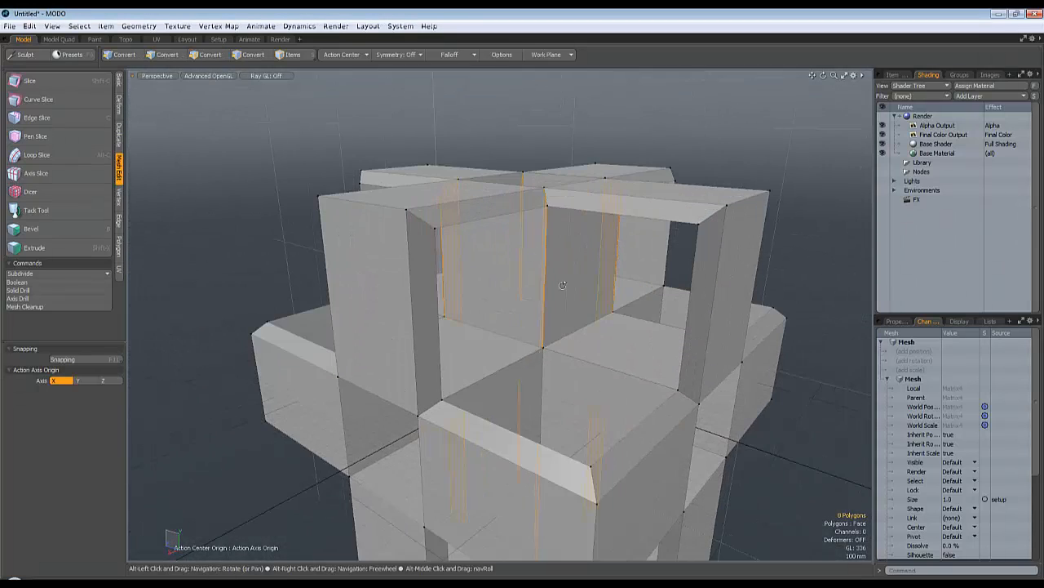
pyautogui.keyDown('alt'); pyautogui.moveTo(519, 320); pyautogui.dragTo(484, 415); pyautogui.keyUp('alt')
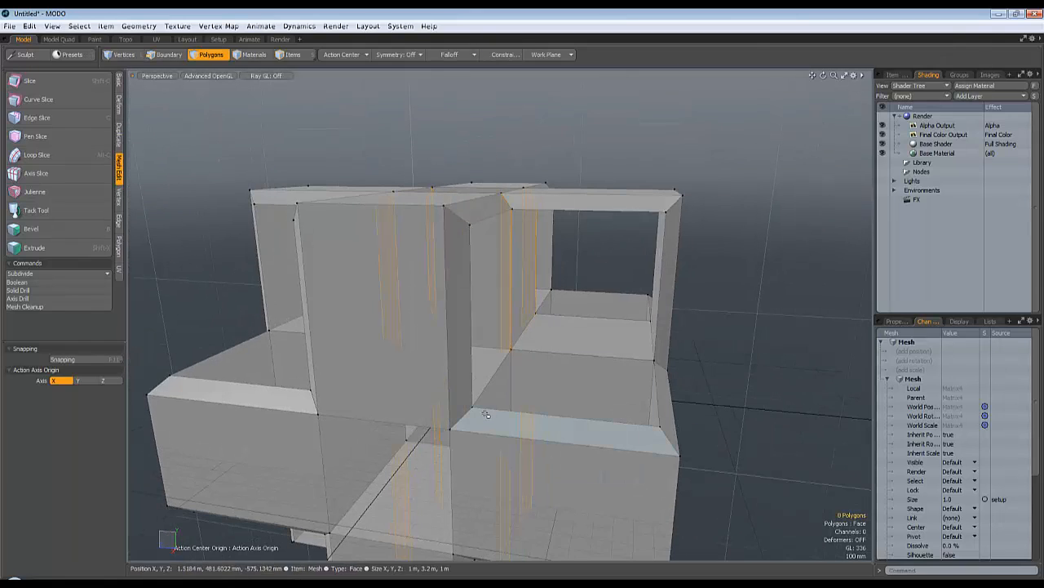
# In Right view, clear the selection and area-select the bevel faces at the four corners of the central opening.
pyautogui.hotkey('ctrl', 'space')
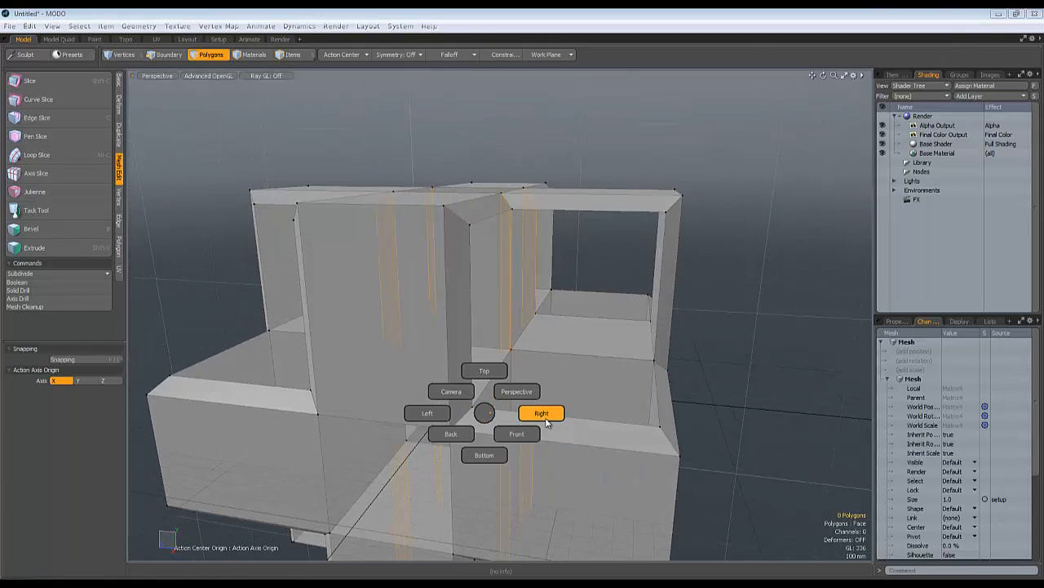
pyautogui.click(539, 412)
pyautogui.scroll(-5, 414, 449)
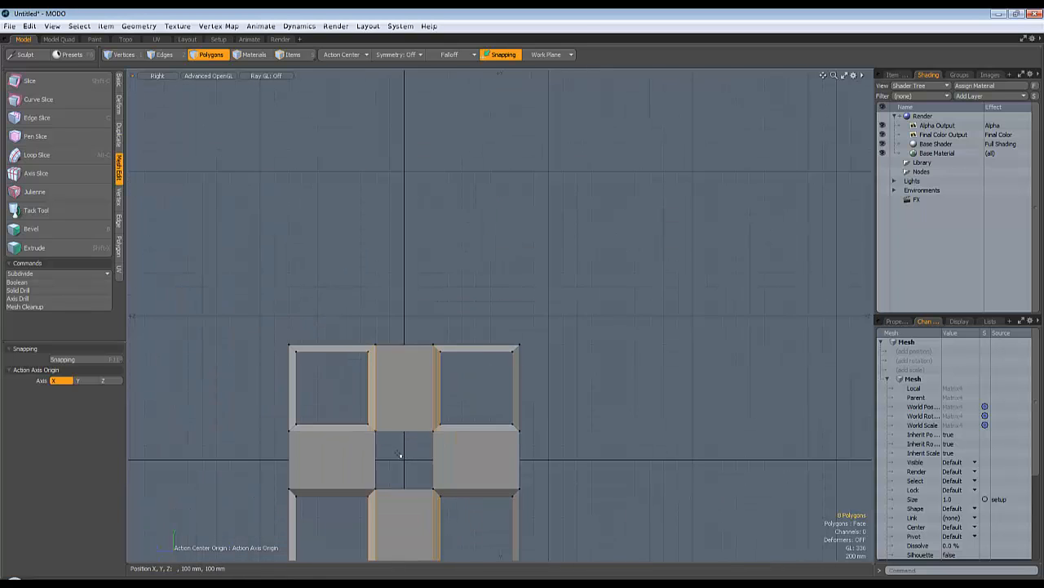
pyautogui.click(389, 457)
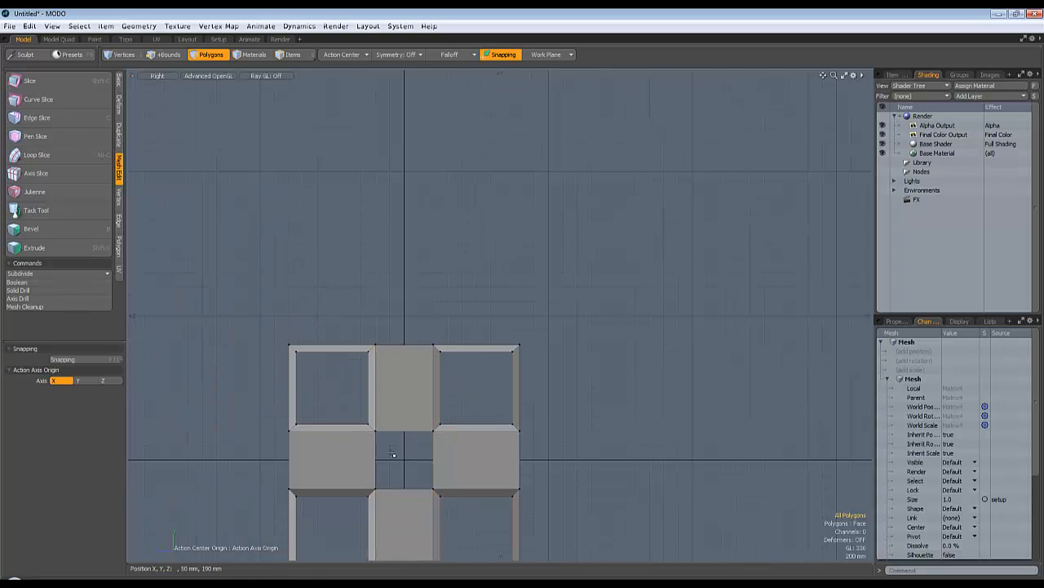
pyautogui.moveTo(366, 439); pyautogui.dragTo(358, 416, button='middle')
pyautogui.keyDown('shift'); pyautogui.moveTo(409, 451); pyautogui.dragTo(449, 418, button='middle'); pyautogui.keyUp('shift')
pyautogui.keyDown('shift'); pyautogui.moveTo(391, 468); pyautogui.dragTo(446, 512, button='middle'); pyautogui.keyUp('shift')
pyautogui.click(206, 145)
# Add the bevel faces selected in Right view to the selection set "set 1".
pyautogui.click(79, 26)
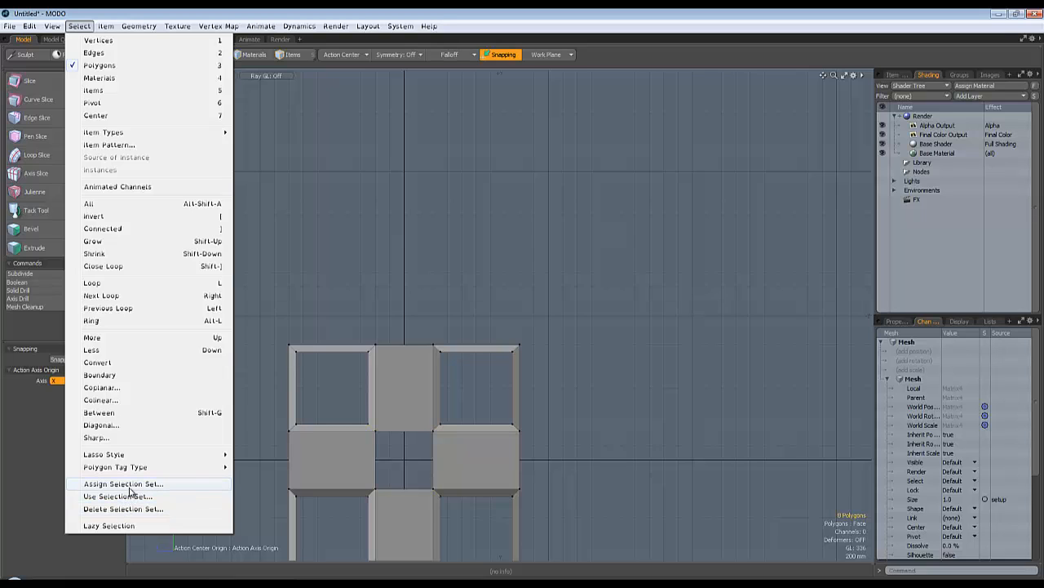
pyautogui.click(128, 487)
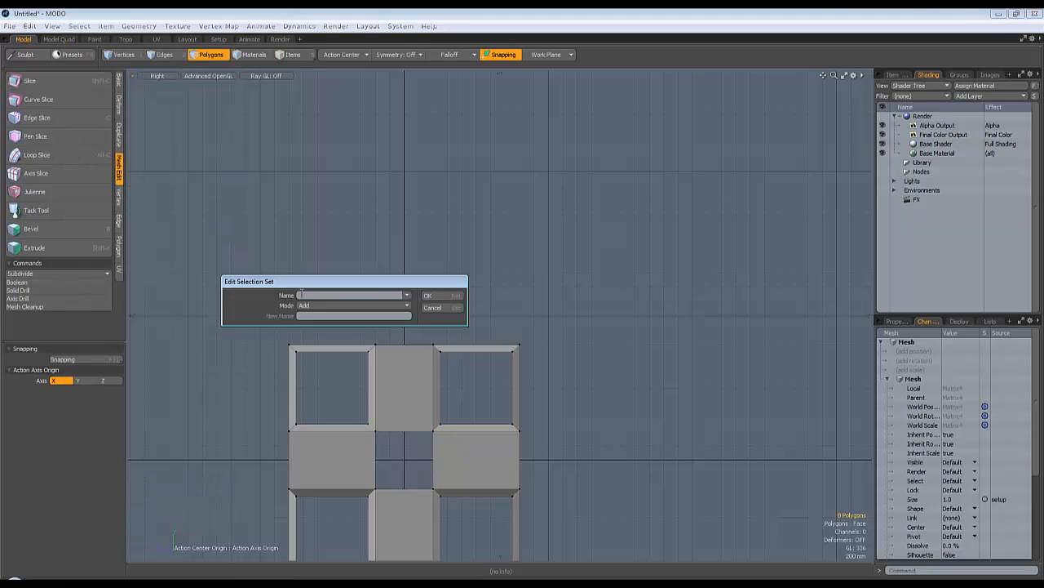
pyautogui.click(427, 294)
# In Front view, clear the selection and area-select the bevel faces at the four corners of the central opening.
pyautogui.scroll(-2, 429, 393)
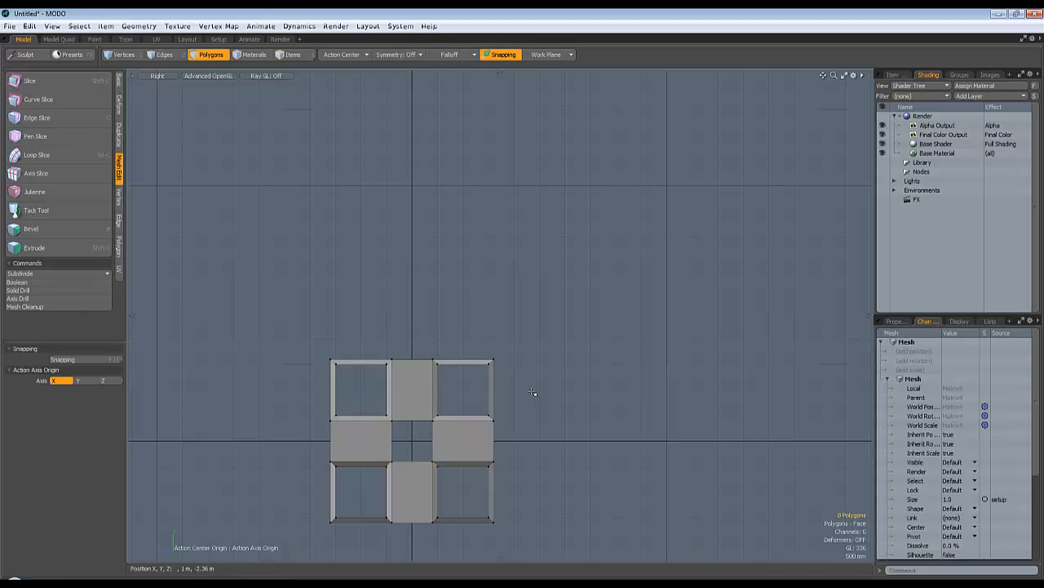
pyautogui.hotkey('ctrl', 'space')
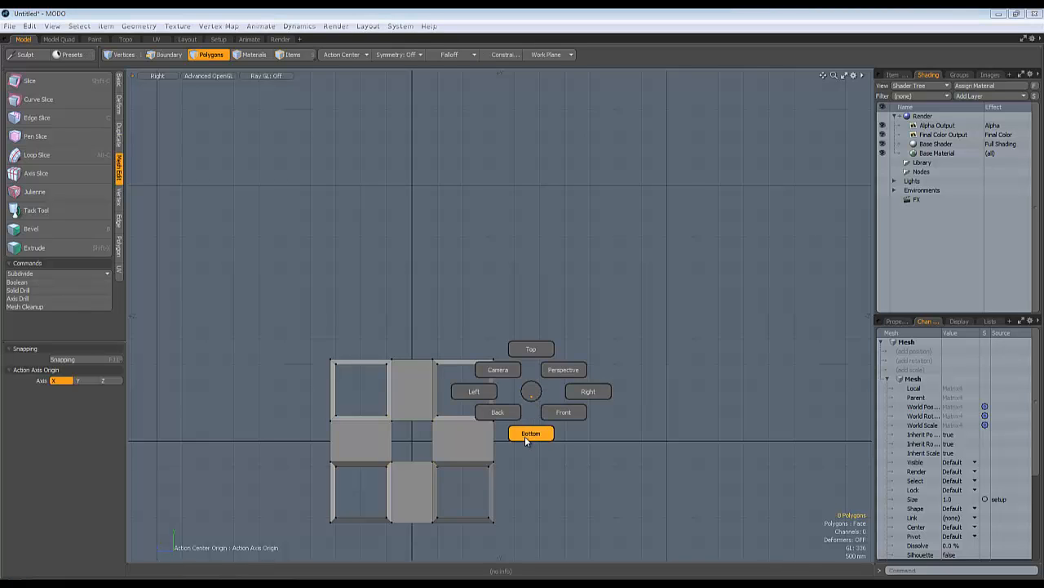
pyautogui.click(561, 414)
pyautogui.scroll(3, 507, 473)
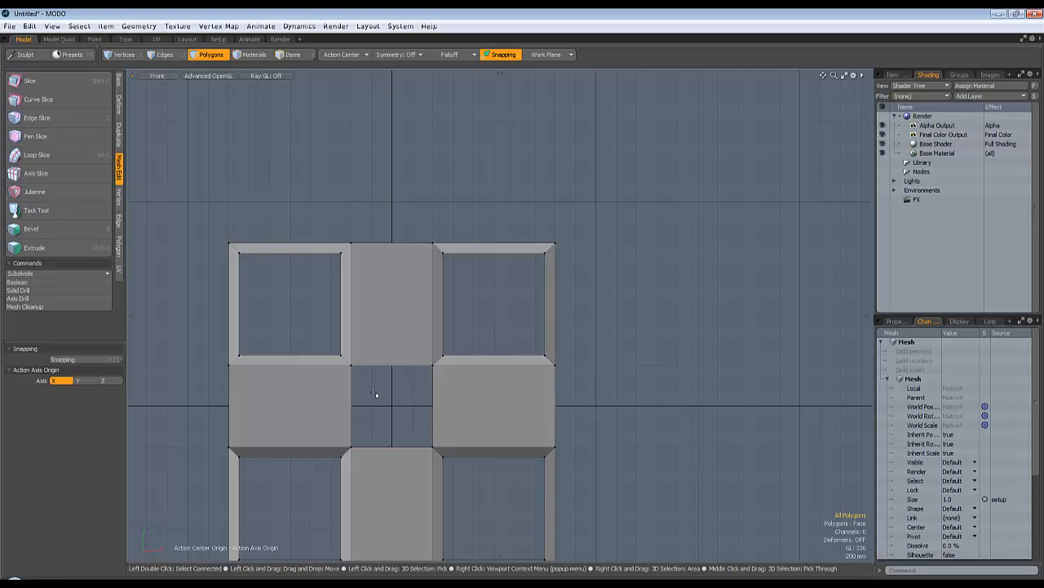
pyautogui.moveTo(375, 395); pyautogui.dragTo(328, 336, button='right')
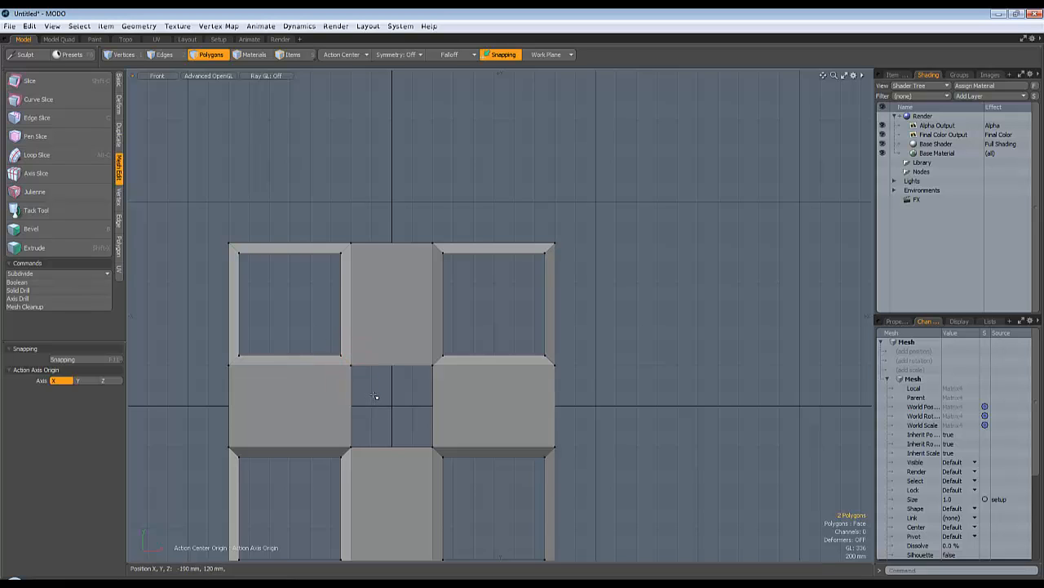
pyautogui.keyDown('shift'); pyautogui.moveTo(393, 395); pyautogui.dragTo(463, 350, button='right'); pyautogui.keyUp('shift')
pyautogui.keyDown('shift'); pyautogui.moveTo(372, 434); pyautogui.dragTo(322, 469, button='right'); pyautogui.keyUp('shift')
pyautogui.keyDown('shift'); pyautogui.moveTo(391, 423); pyautogui.dragTo(450, 465, button='right'); pyautogui.keyUp('shift')
# Add the bevel faces selected in Front view to the selection set "set 1".
pyautogui.click(79, 26)
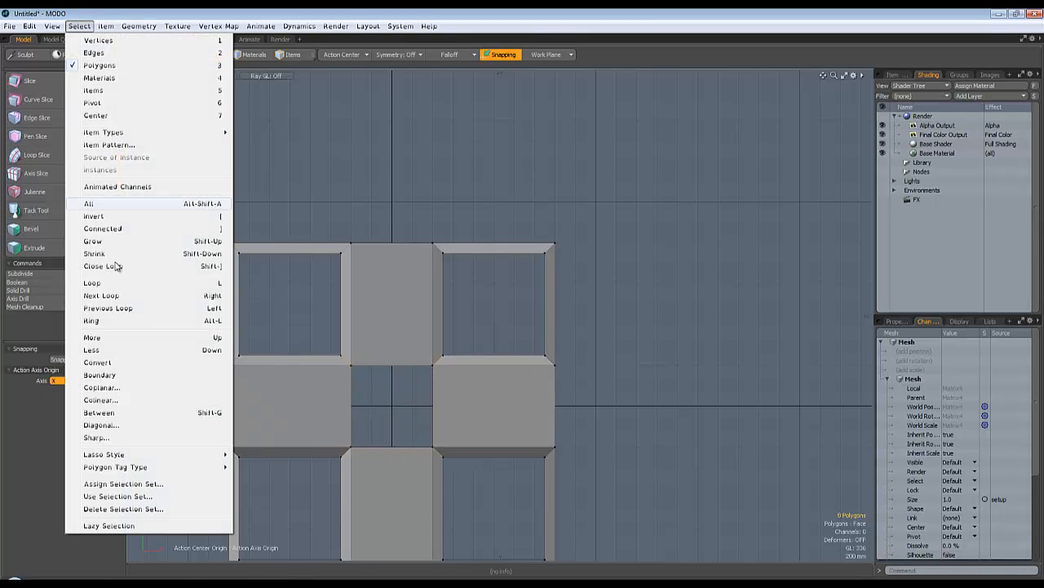
pyautogui.click(126, 489)
pyautogui.click(408, 295)
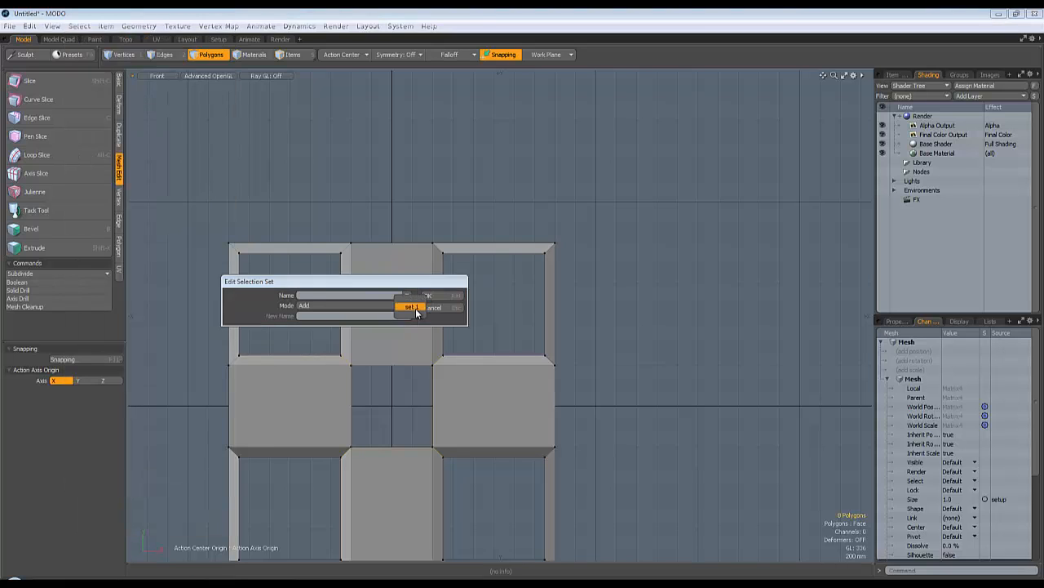
pyautogui.click(413, 302)
pyautogui.click(425, 300)
# Clear the selection in Perspective view, preview the structure as a subdivision surface, and return it to plain faces.
pyautogui.scroll(-2, 517, 345)
pyautogui.hotkey('ctrl', 'space')
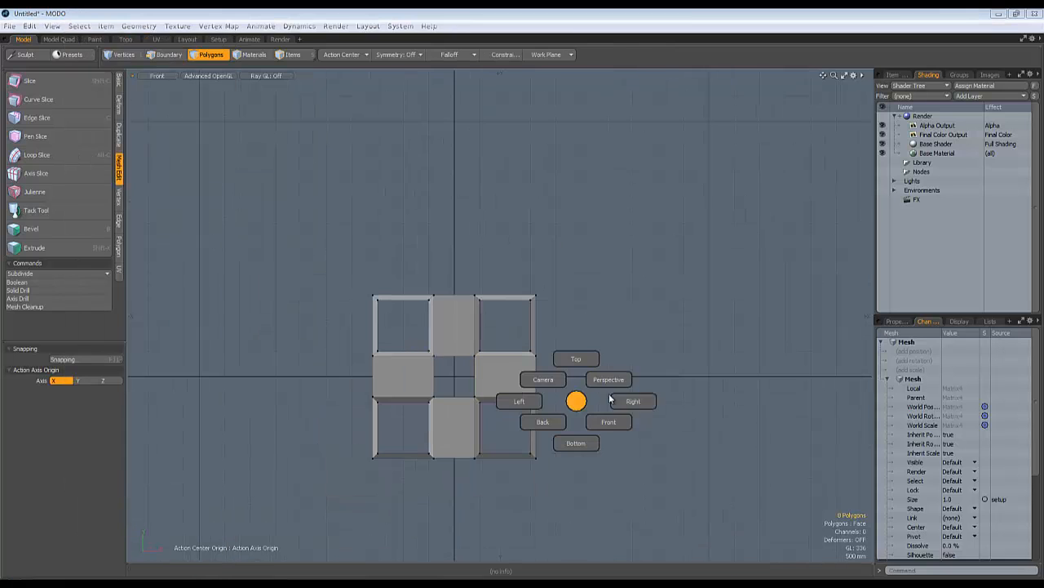
pyautogui.click(625, 380)
pyautogui.scroll(3, 555, 336)
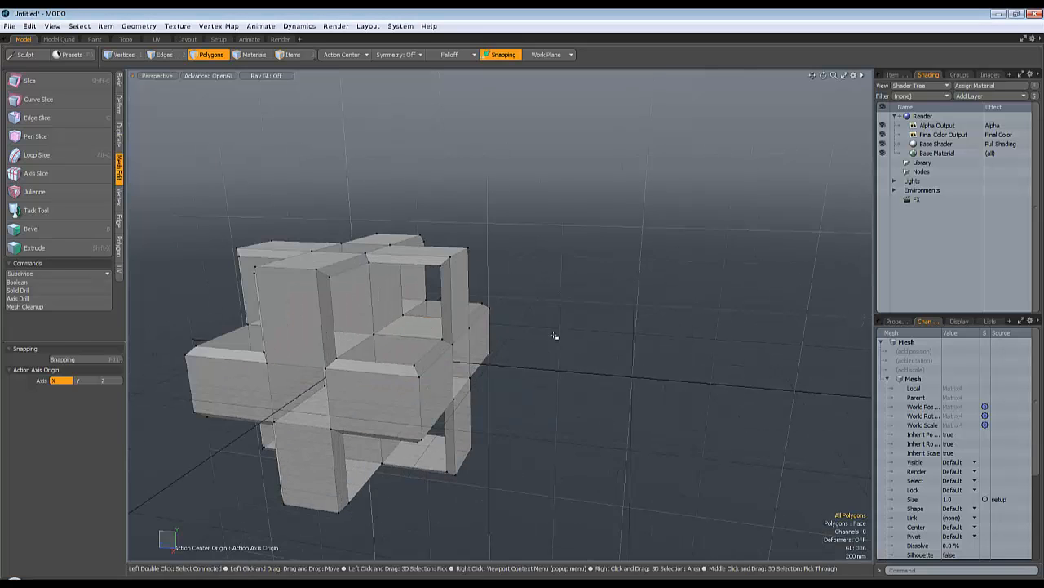
pyautogui.keyDown('alt'); pyautogui.moveTo(539, 345); pyautogui.dragTo(511, 346); pyautogui.keyUp('alt')
pyautogui.scroll(2, 511, 346)
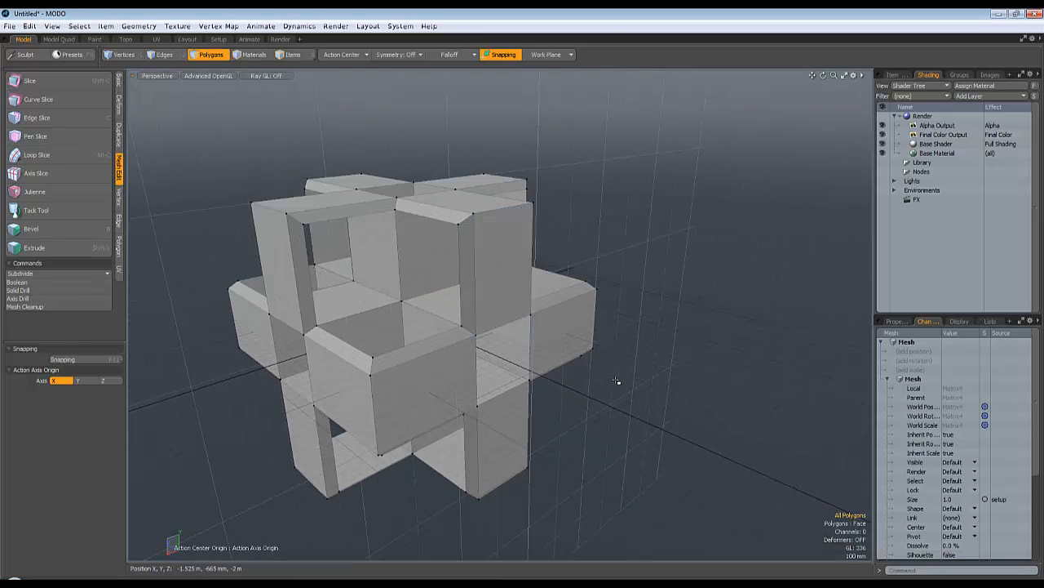
pyautogui.press('Tab')
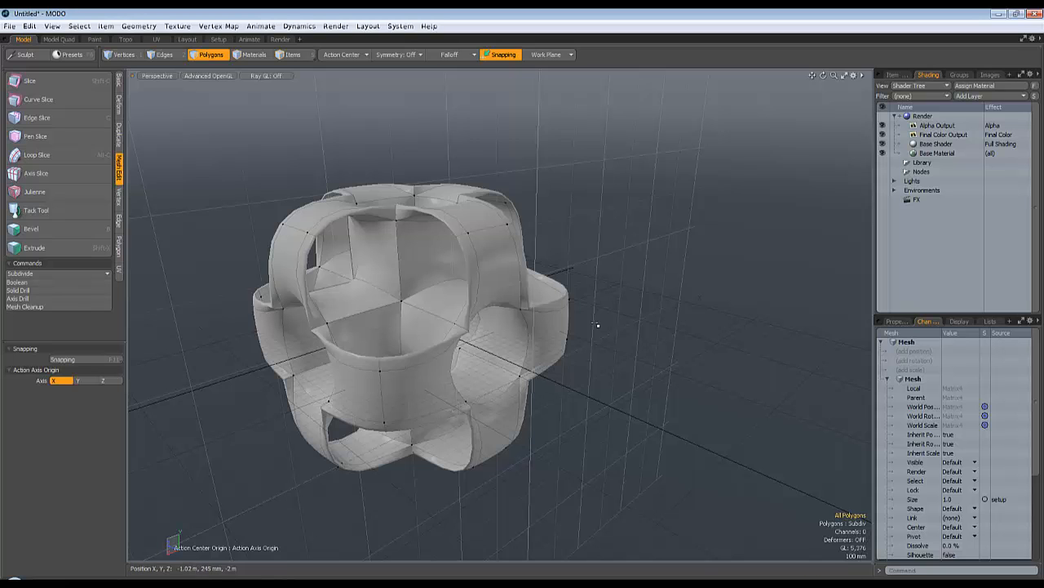
pyautogui.press('Tab')
pyautogui.scroll(2, 490, 245)
pyautogui.scroll(-2, 405, 316)
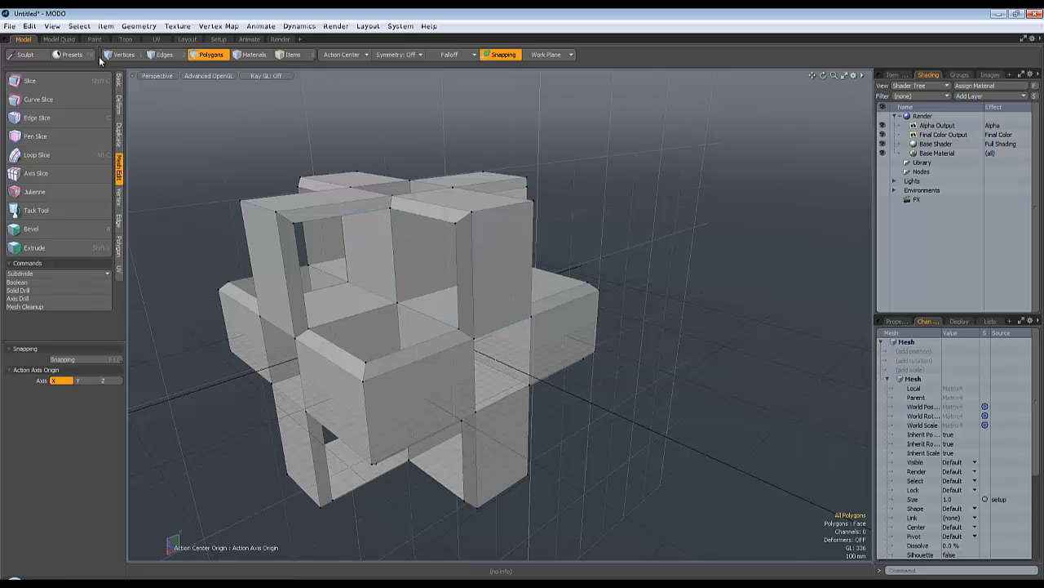
# Select the faces stored in selection set "set 1" and delete them from the structure.
pyautogui.click(80, 26)
pyautogui.click(131, 497)
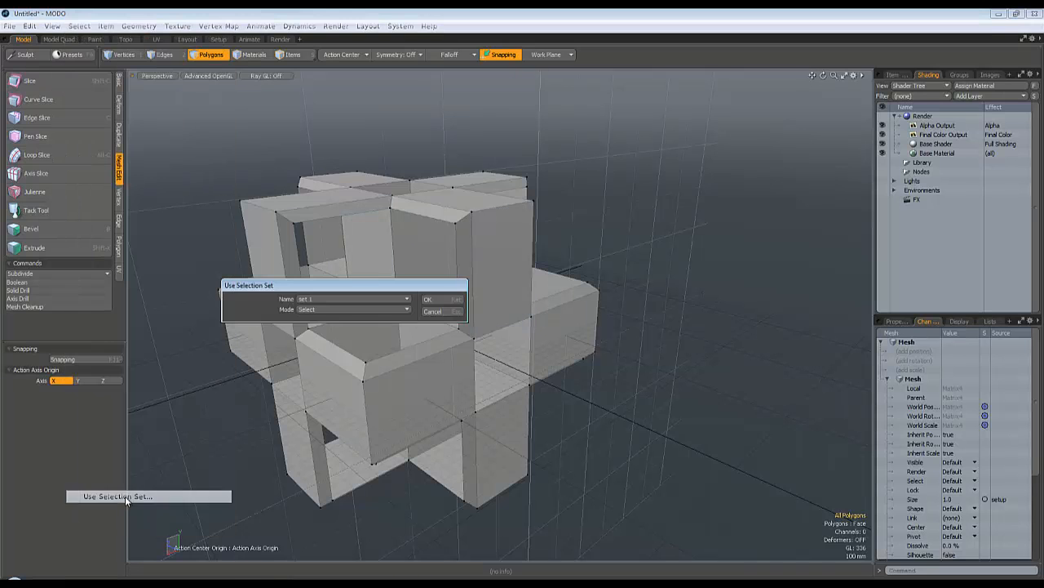
pyautogui.click(430, 299)
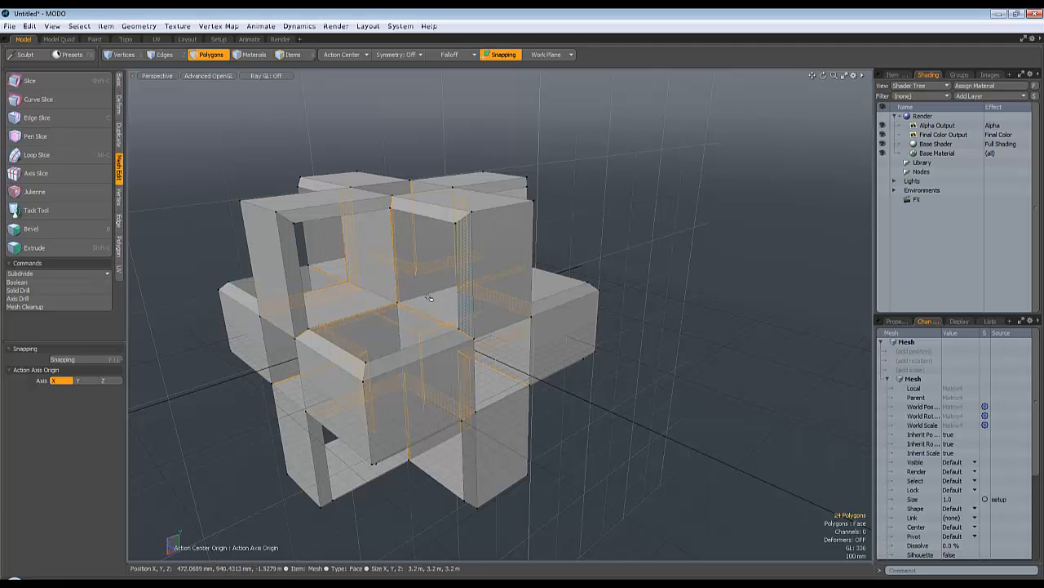
pyautogui.click(626, 243)
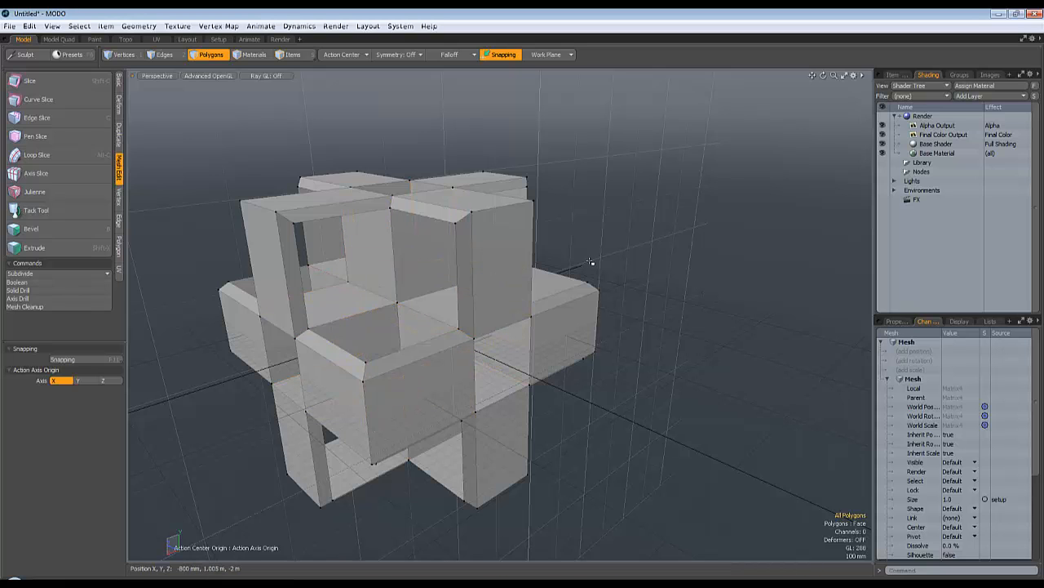
# Preview the opened structure as a subdivision surface, inspect it from several sides, and return it to plain faces.
pyautogui.press('Tab')
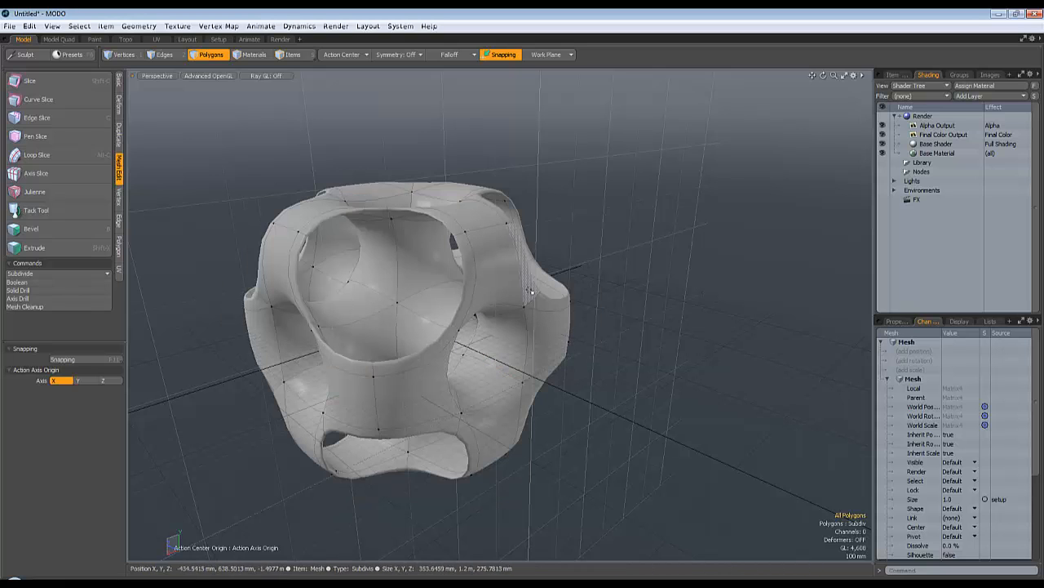
pyautogui.keyDown('alt'); pyautogui.moveTo(623, 268); pyautogui.dragTo(688, 291); pyautogui.keyUp('alt')
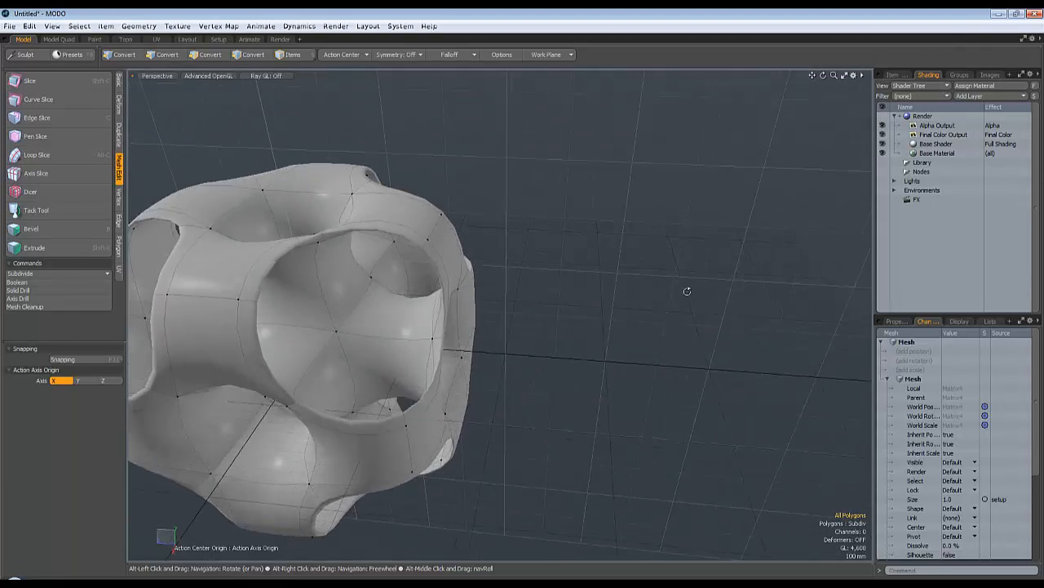
pyautogui.scroll(-5, 687, 291)
pyautogui.keyDown('alt'); pyautogui.moveTo(671, 343); pyautogui.dragTo(435, 386); pyautogui.keyUp('alt')
pyautogui.scroll(3, 629, 293)
pyautogui.press('a')
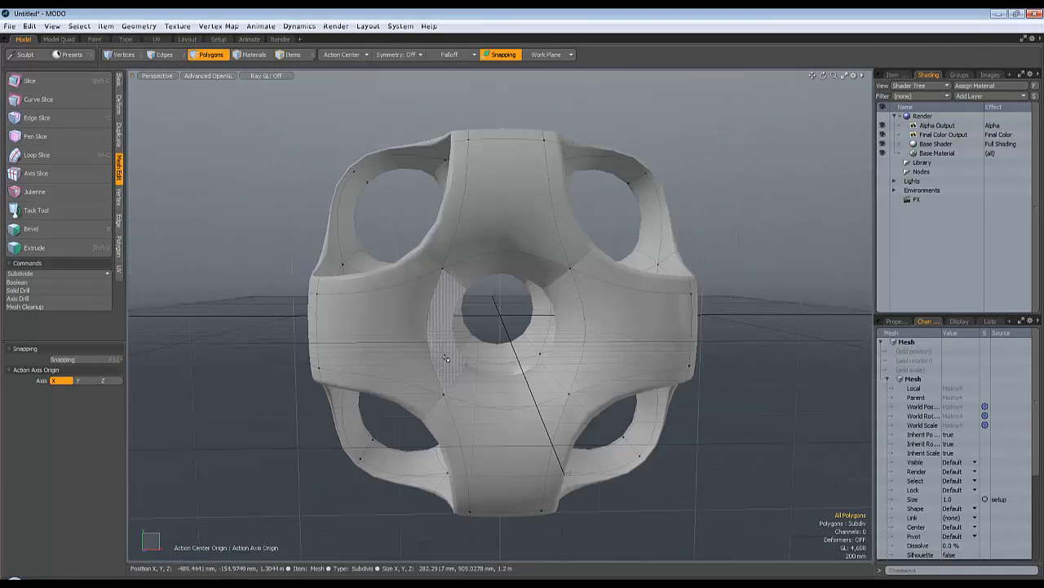
pyautogui.keyDown('alt'); pyautogui.moveTo(450, 281); pyautogui.dragTo(584, 314); pyautogui.keyUp('alt')
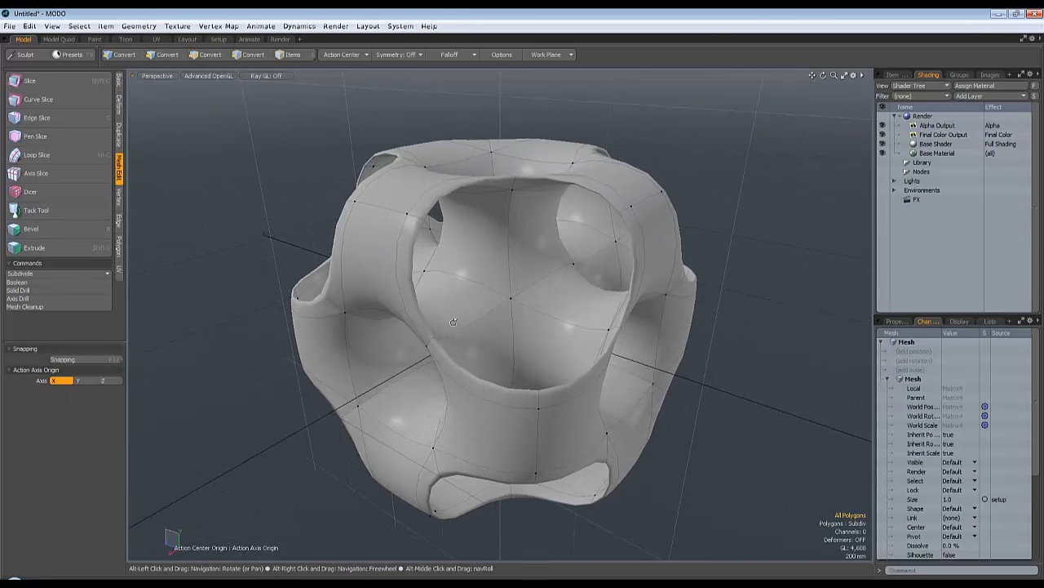
pyautogui.press('Tab')
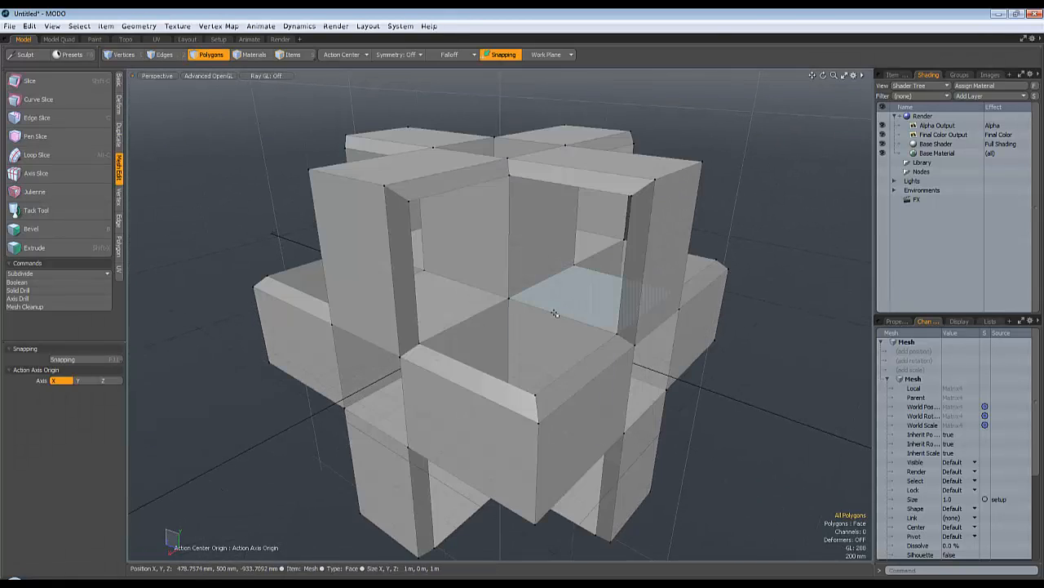
# Subdivide the whole mesh twice into a smooth, denser mesh and convert its faces to a subdivision surface.
pyautogui.scroll(-3, 555, 315)
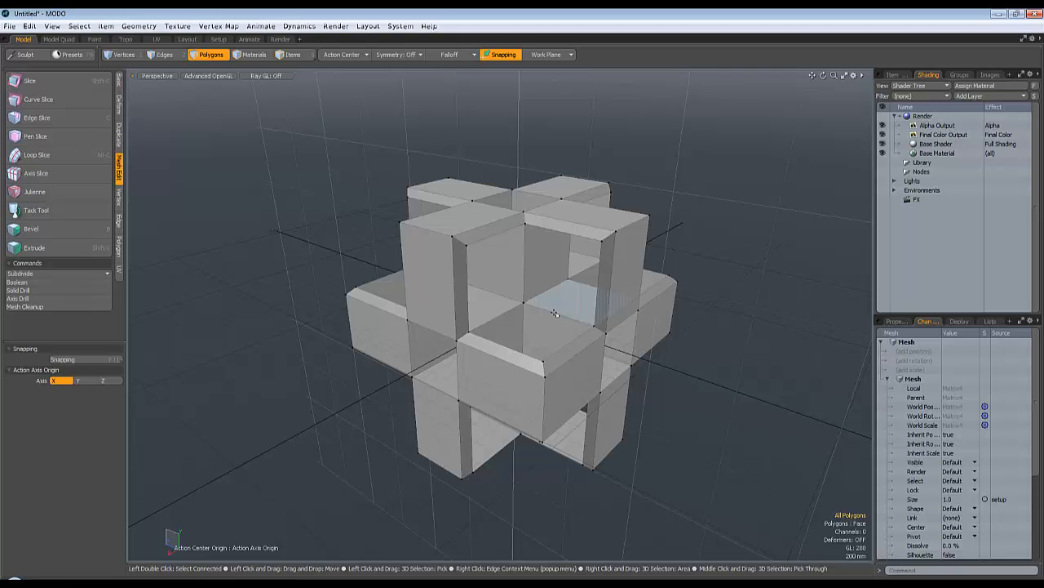
pyautogui.hotkey('shift', 'd')
pyautogui.hotkey('shift', 'd')
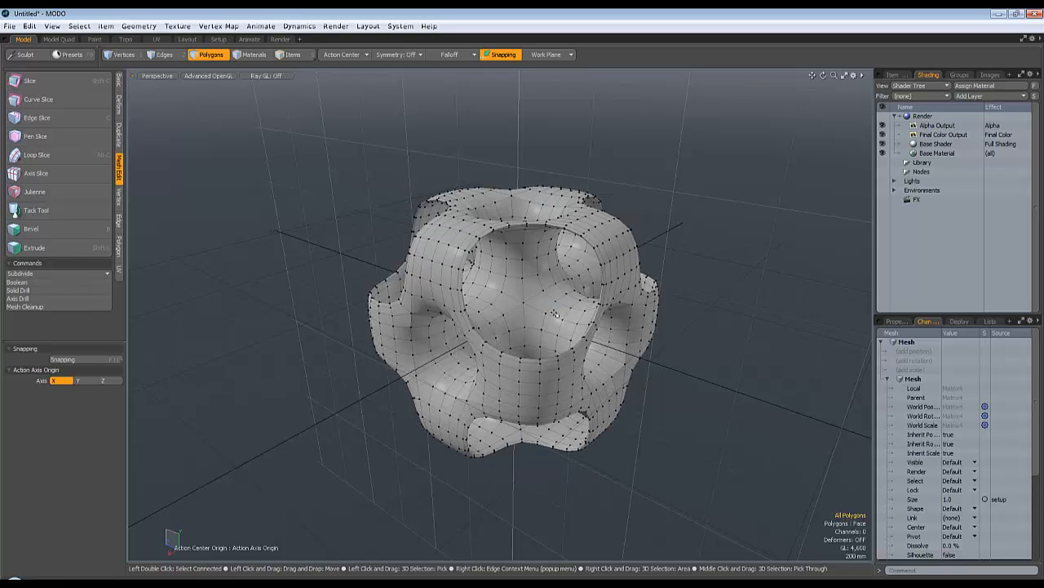
pyautogui.press('Tab')
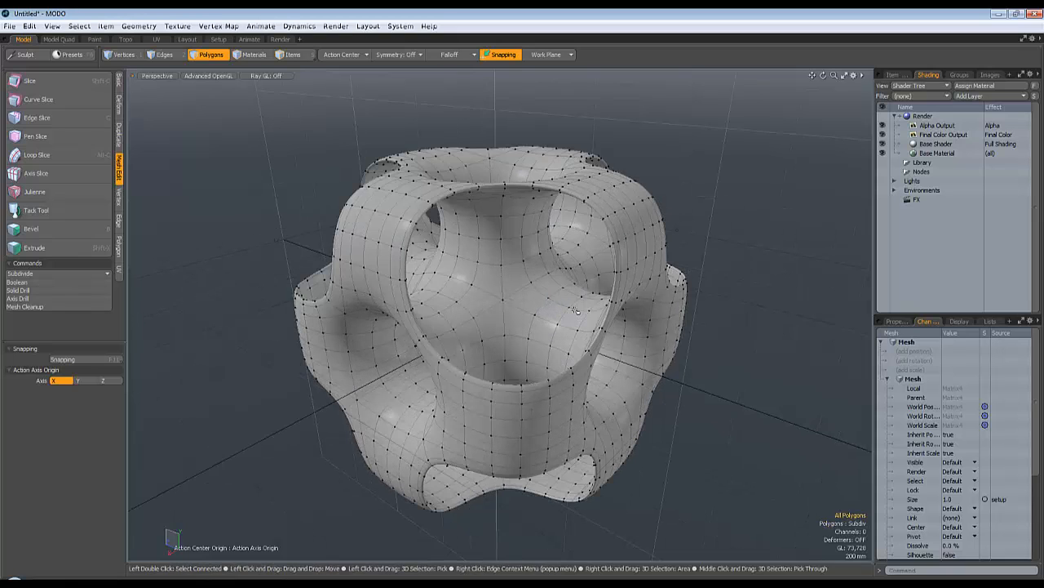
pyautogui.keyDown('alt'); pyautogui.moveTo(555, 315); pyautogui.dragTo(549, 284); pyautogui.keyUp('alt')
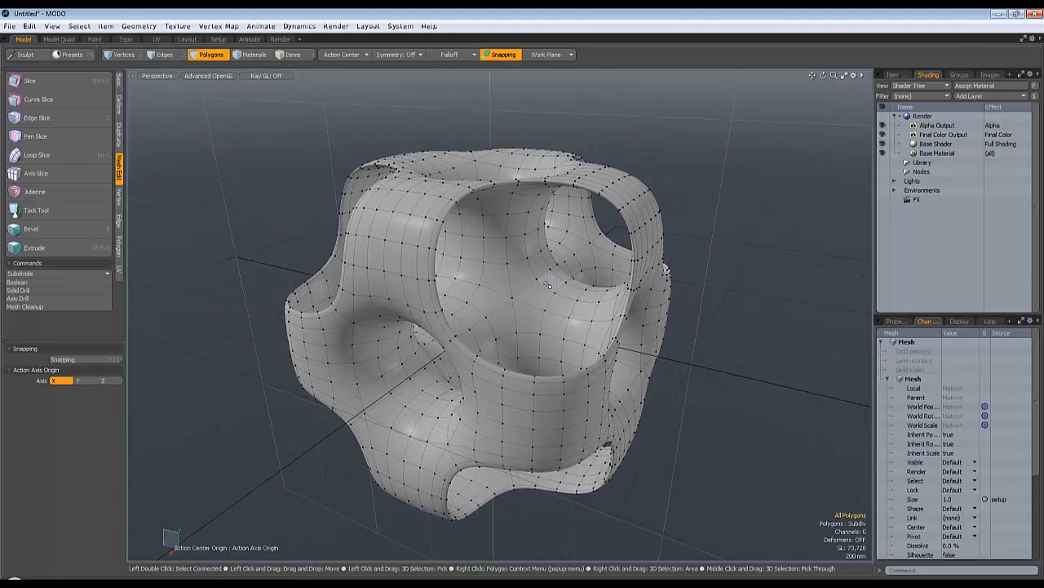